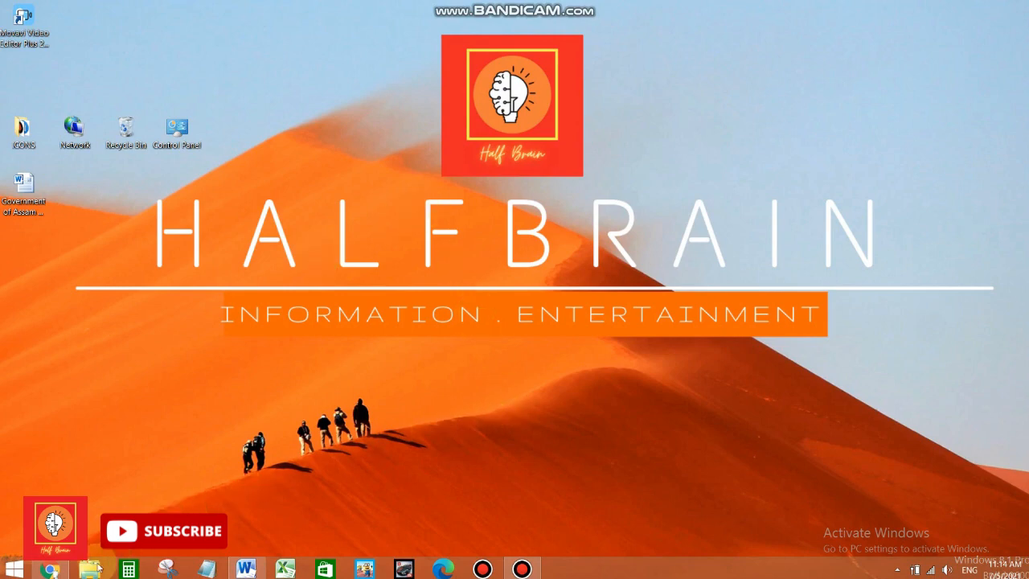
- Switch to Chrome and look over the finished food banner design and the earlier Canva tutorial video
{"action": "left_click", "coordinate": [50, 571]}
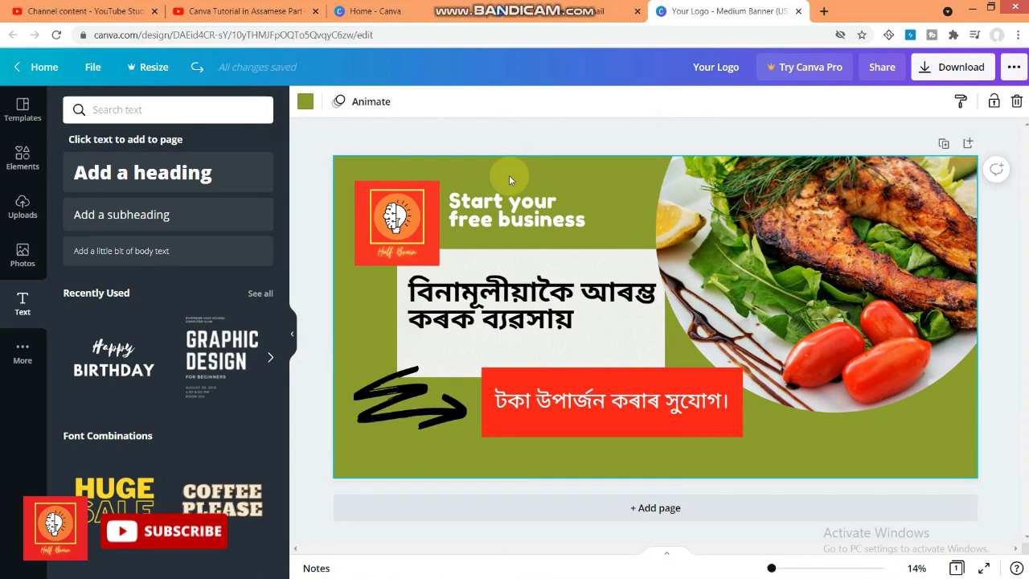
{"action": "left_click", "coordinate": [254, 11]}
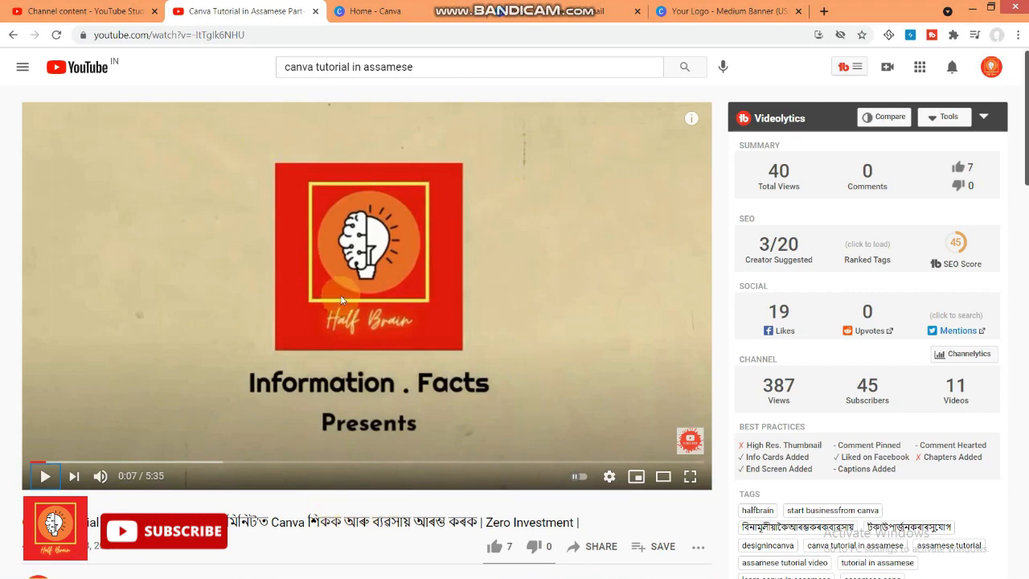
{"action": "left_click", "coordinate": [701, 8]}
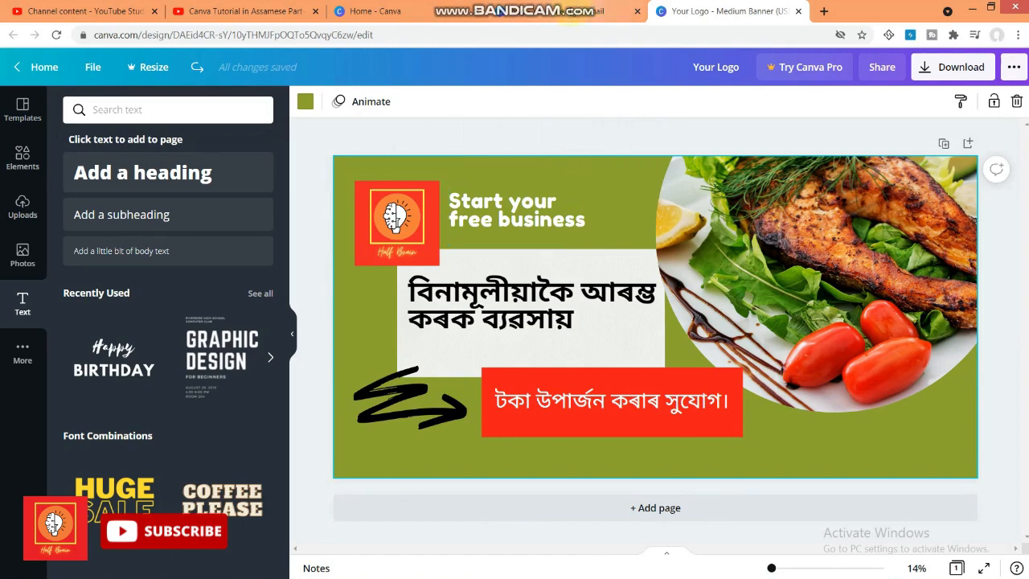
- Open the blank design named hug and show the template suggestions beside its empty page
{"action": "left_click", "coordinate": [562, 13]}
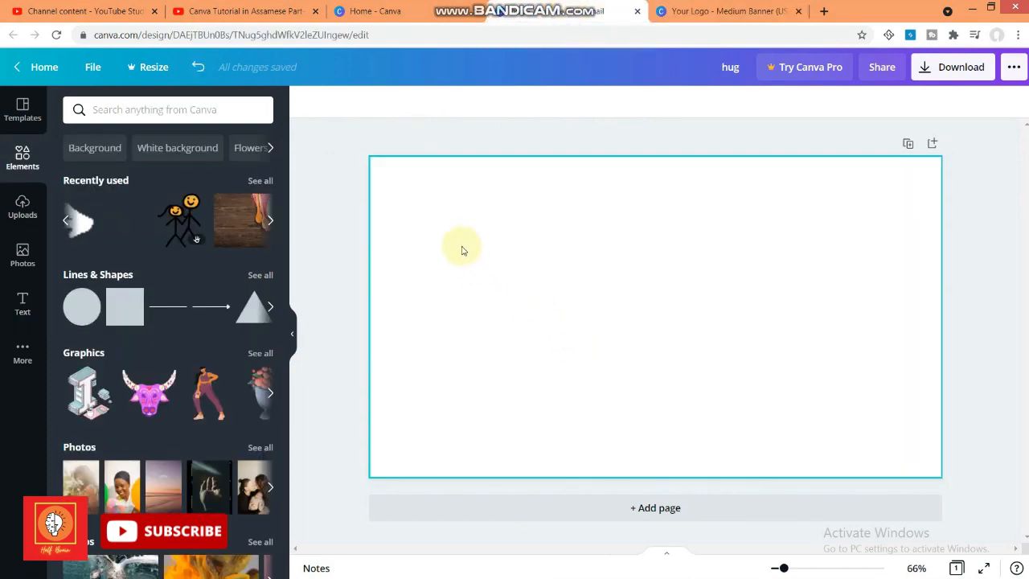
{"action": "left_click", "coordinate": [20, 115]}
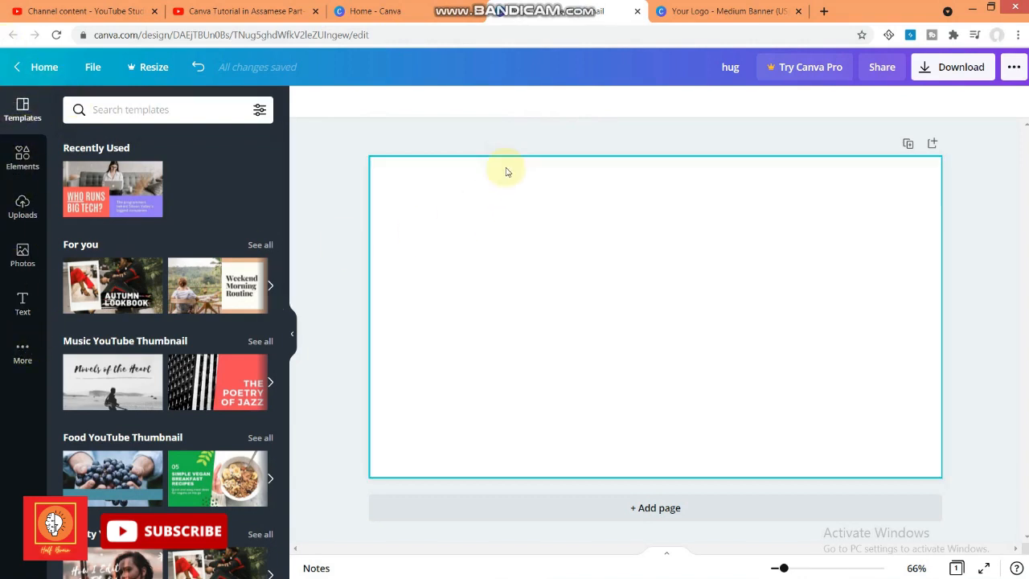
{"action": "left_click", "coordinate": [729, 247]}
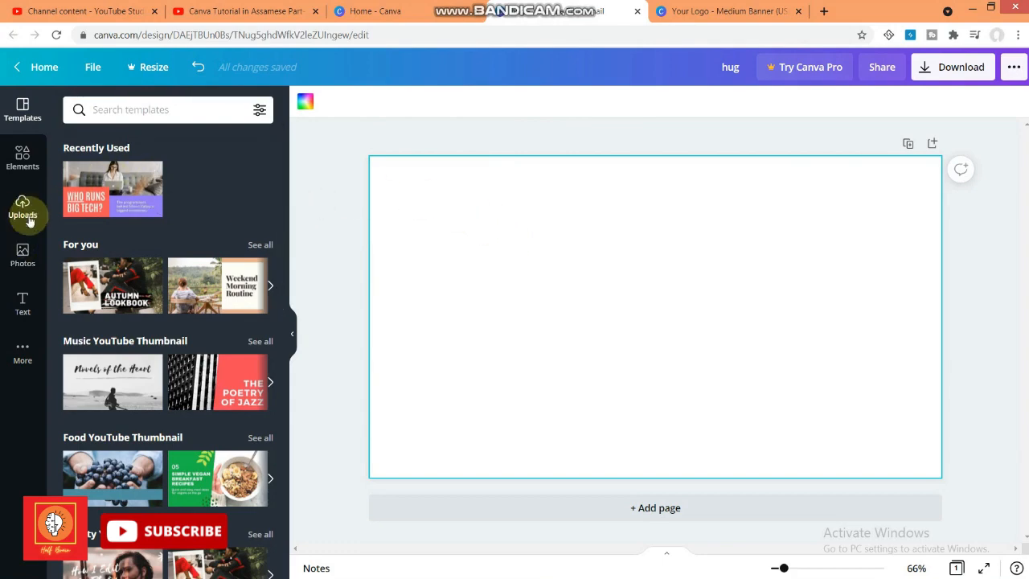
- Add a square shape to the page, stretch it leftwards into a wide rectangle, and shift it slightly left
{"action": "left_click", "coordinate": [23, 158]}
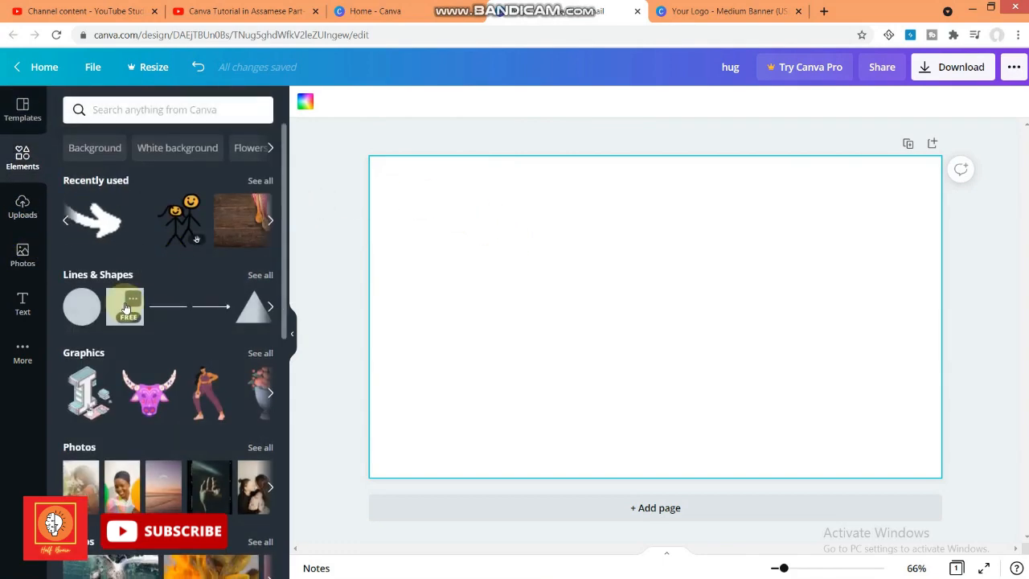
{"action": "left_click", "coordinate": [126, 307]}
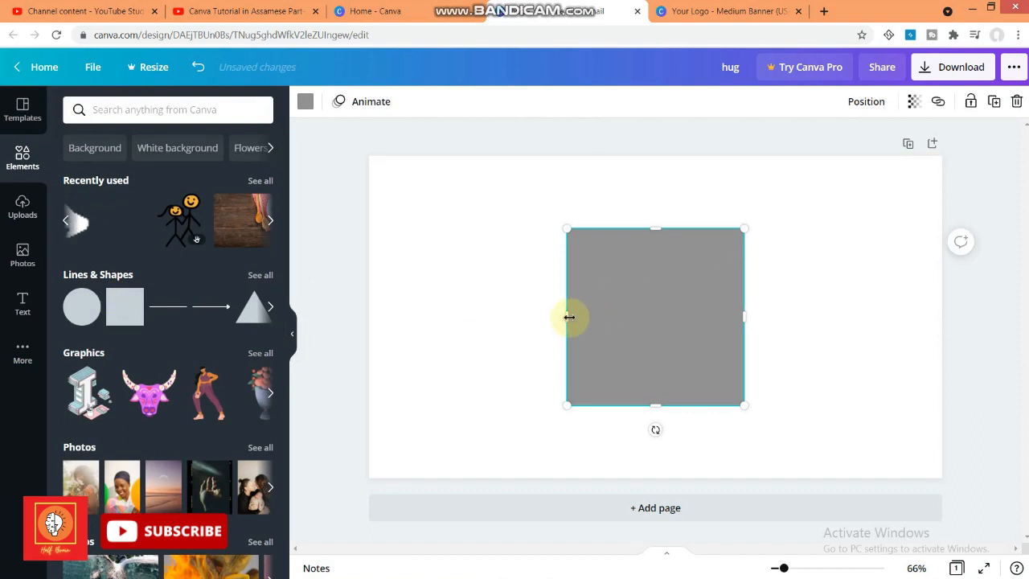
{"action": "left_click_drag", "start_coordinate": [568, 316], "coordinate": [420, 306]}
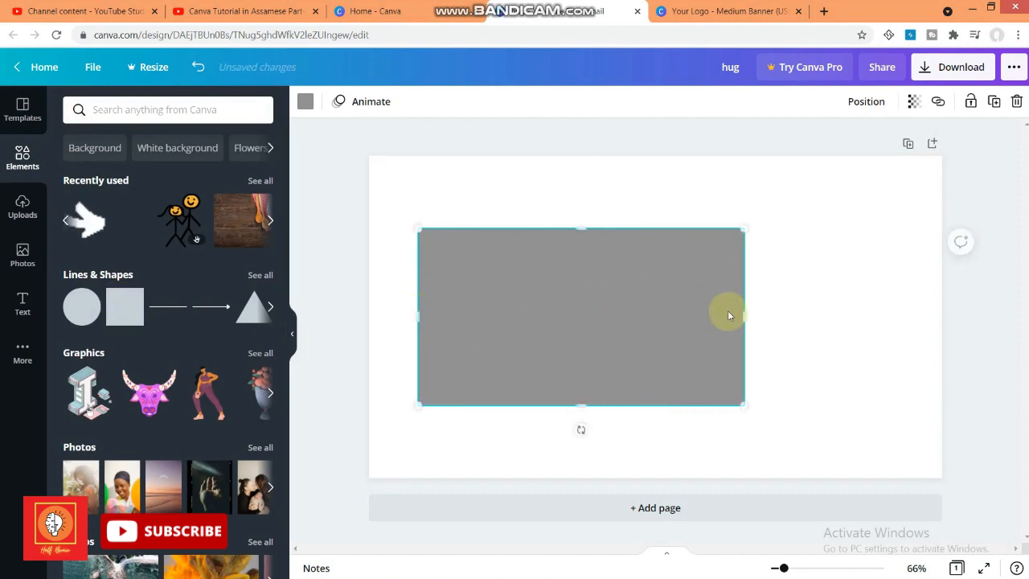
{"action": "mouse_move", "coordinate": [750, 319]}
{"action": "left_mouse_down"}
{"action": "mouse_move", "coordinate": [767, 319]}
{"action": "mouse_move", "coordinate": [728, 320]}
{"action": "mouse_move", "coordinate": [747, 320]}
{"action": "left_mouse_up"}
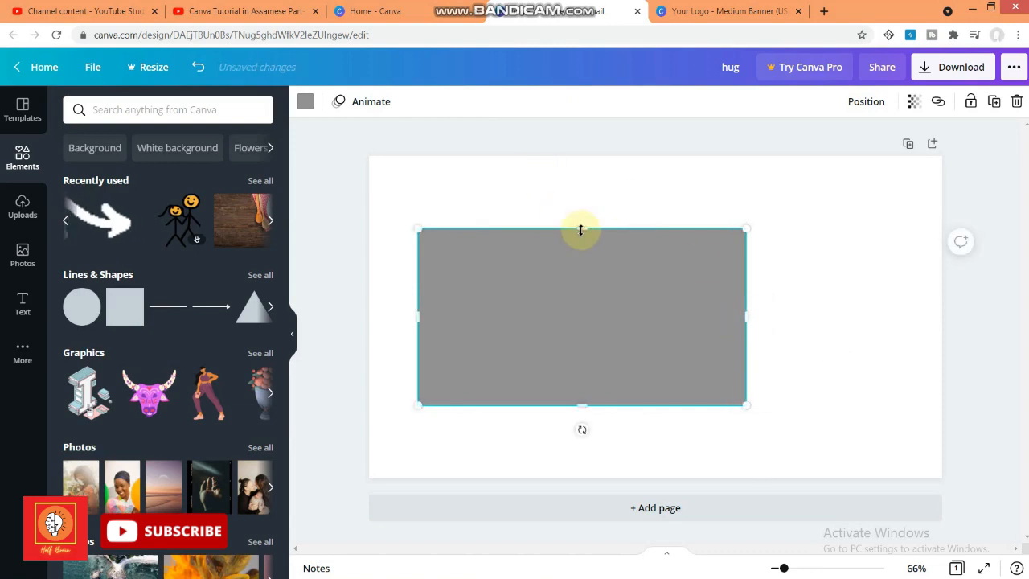
{"action": "mouse_move", "coordinate": [535, 294]}
{"action": "left_mouse_down"}
{"action": "mouse_move", "coordinate": [514, 281]}
{"action": "mouse_move", "coordinate": [536, 293]}
{"action": "left_mouse_up"}
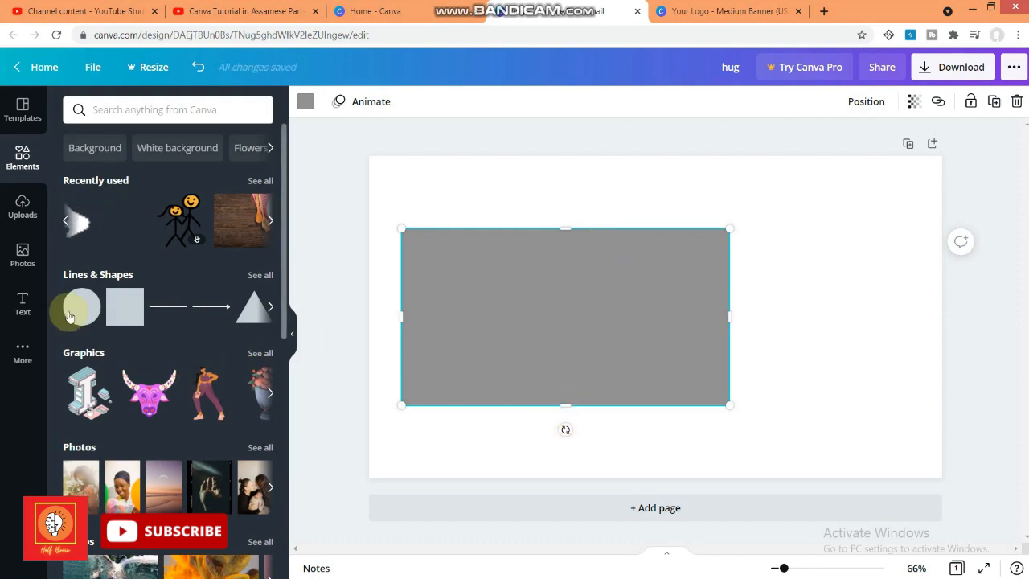
- Add a circular picture frame, enlarge it, and place it so it overlaps the rectangle and runs off the page's upper-right corner
{"action": "scroll", "coordinate": [152, 326], "scroll_direction": "down", "scroll_amount": 3}
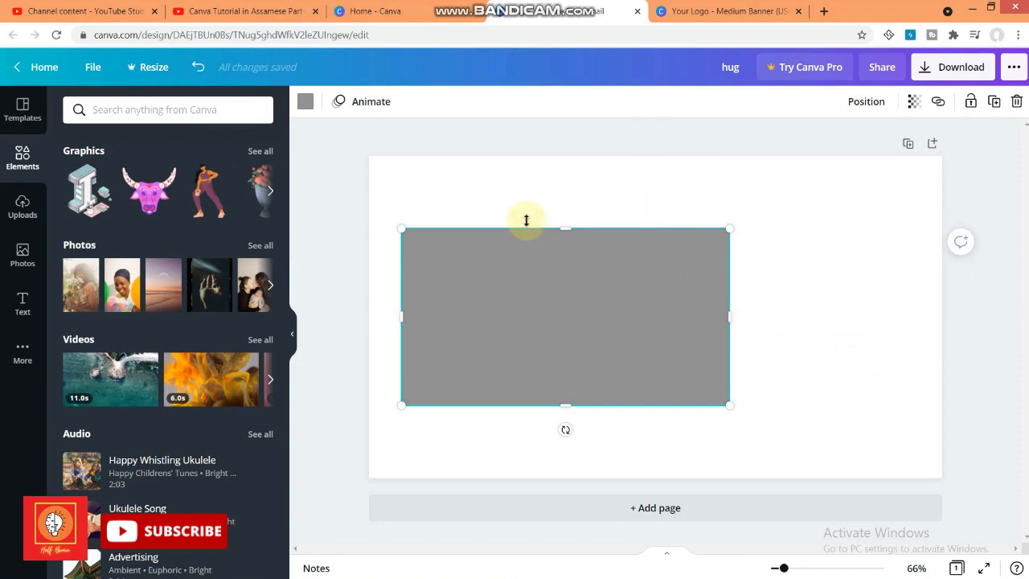
{"action": "scroll", "coordinate": [195, 441], "scroll_direction": "down", "scroll_amount": 4}
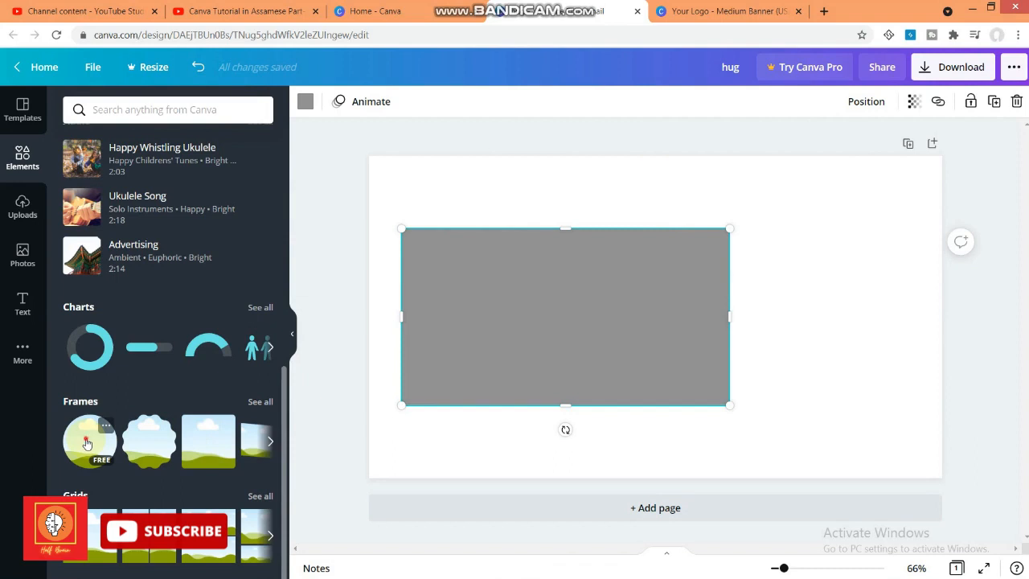
{"action": "left_click_drag", "start_coordinate": [87, 443], "coordinate": [778, 245]}
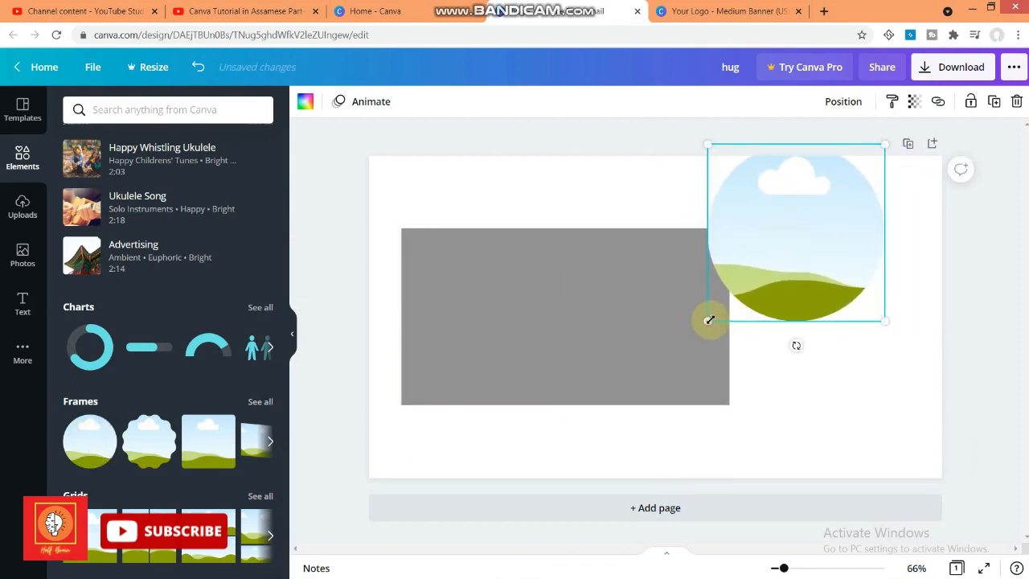
{"action": "left_click_drag", "start_coordinate": [709, 320], "coordinate": [610, 426]}
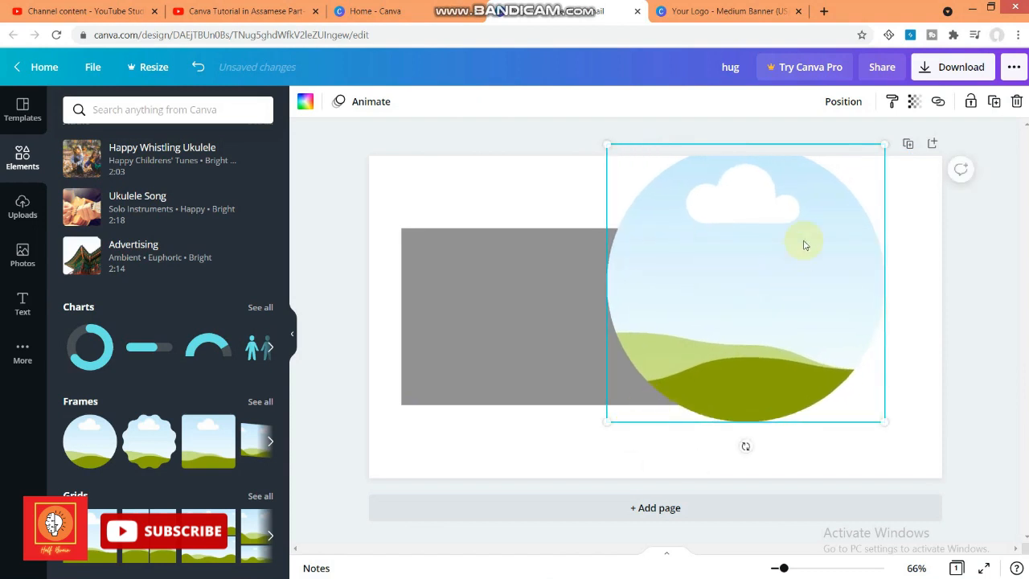
{"action": "left_click_drag", "start_coordinate": [804, 245], "coordinate": [906, 217]}
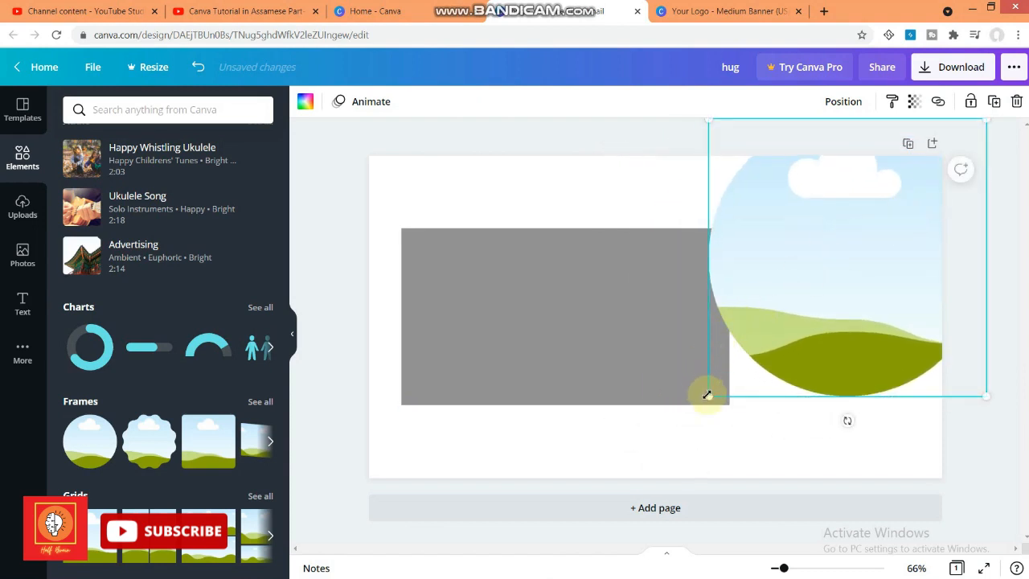
{"action": "left_click_drag", "start_coordinate": [707, 394], "coordinate": [670, 432]}
{"action": "left_click_drag", "start_coordinate": [882, 239], "coordinate": [880, 216]}
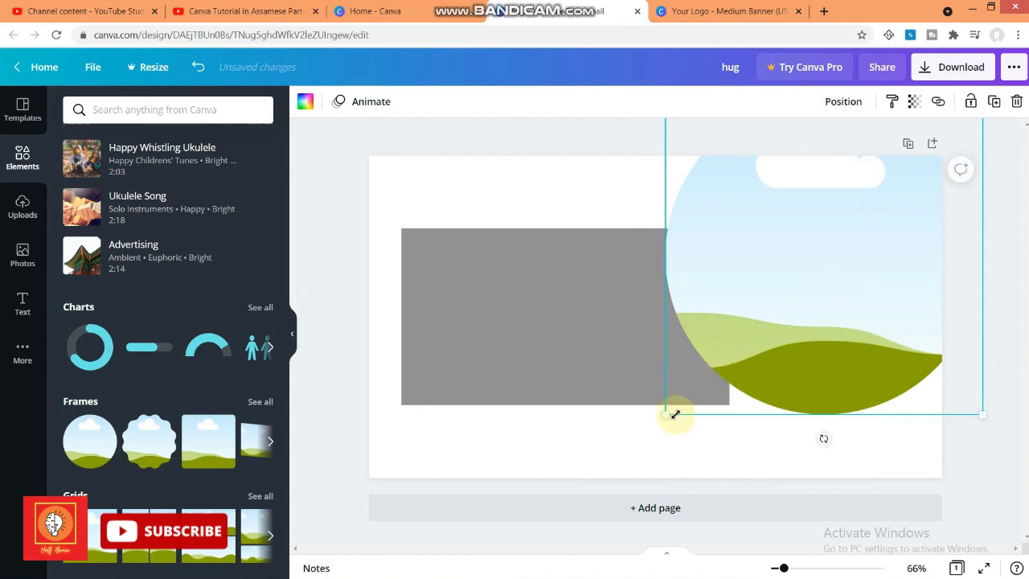
{"action": "mouse_move", "coordinate": [666, 412]}
{"action": "left_mouse_down"}
{"action": "mouse_move", "coordinate": [664, 420]}
{"action": "mouse_move", "coordinate": [683, 409]}
{"action": "mouse_move", "coordinate": [673, 420]}
{"action": "left_mouse_up"}
- Shorten the grey rectangle slightly from its lower edge and enlarge the circular frame a little more
{"action": "left_click", "coordinate": [595, 394]}
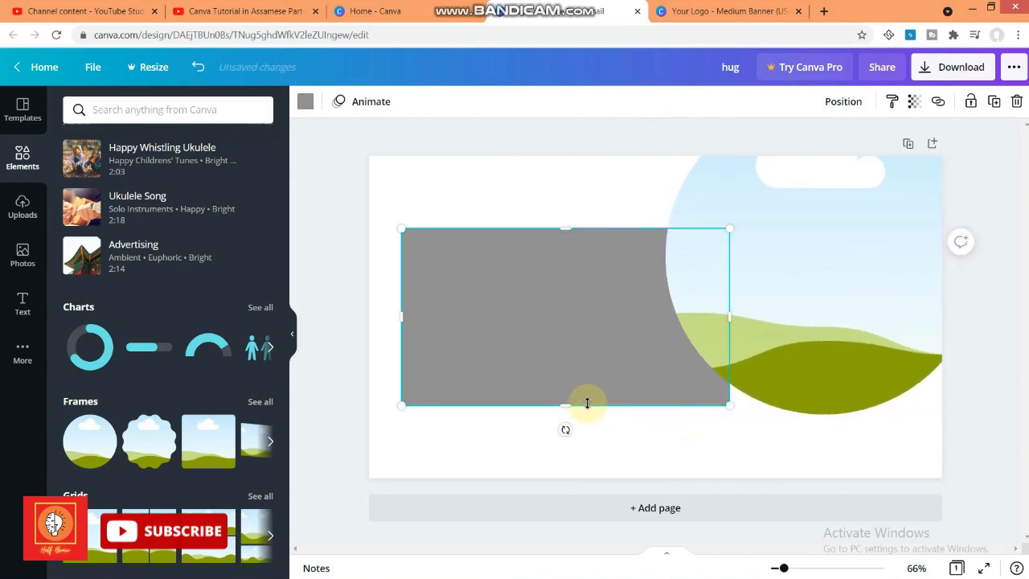
{"action": "left_click_drag", "start_coordinate": [567, 402], "coordinate": [572, 392]}
{"action": "left_click", "coordinate": [840, 289]}
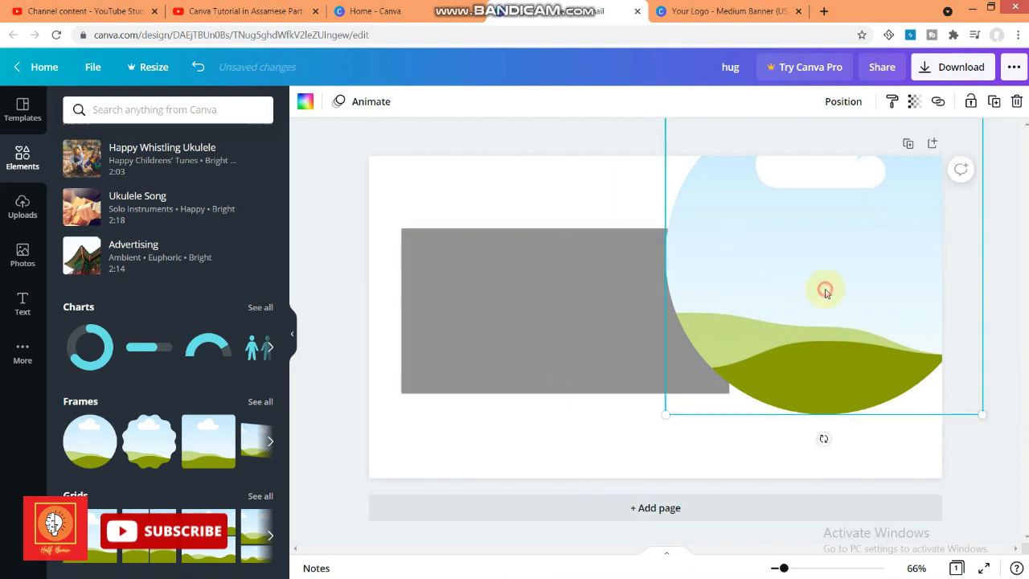
{"action": "left_click_drag", "start_coordinate": [666, 414], "coordinate": [665, 421]}
{"action": "left_click", "coordinate": [513, 180]}
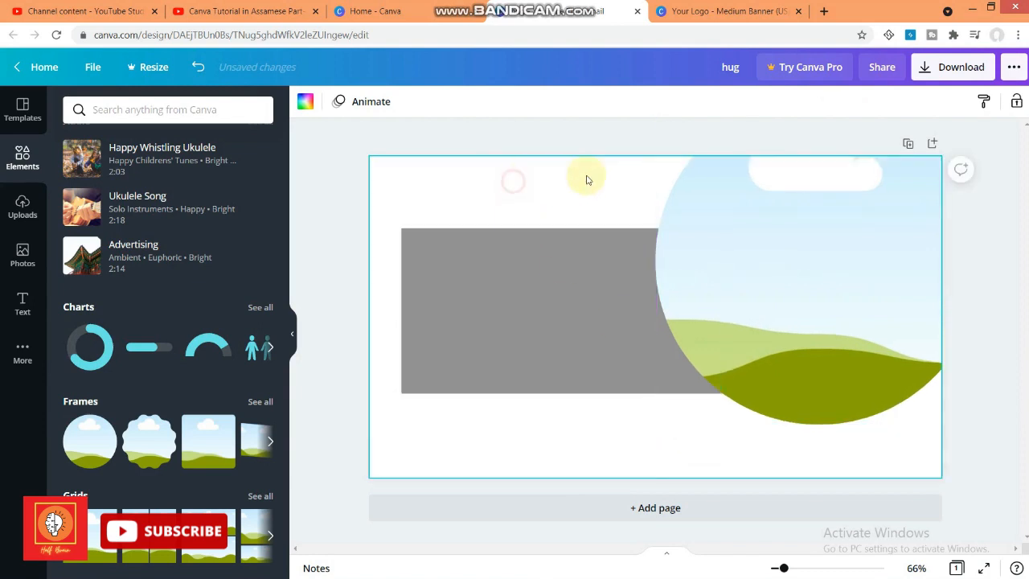
- Add the recently used HUGE SALE text combination, shrink it, and place it on the left part of the grey rectangle
{"action": "left_click", "coordinate": [483, 301]}
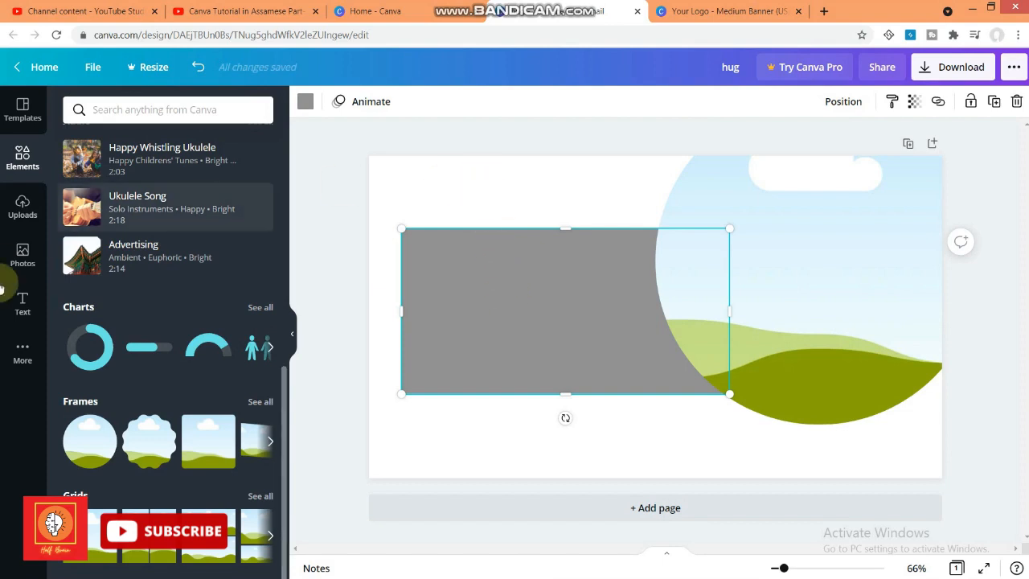
{"action": "left_click", "coordinate": [19, 320]}
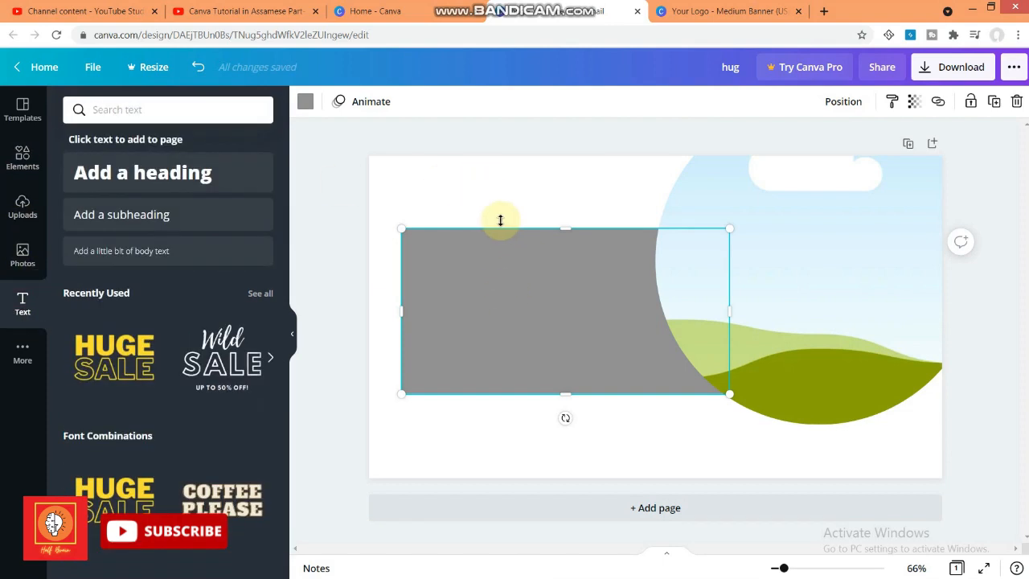
{"action": "left_click", "coordinate": [126, 358]}
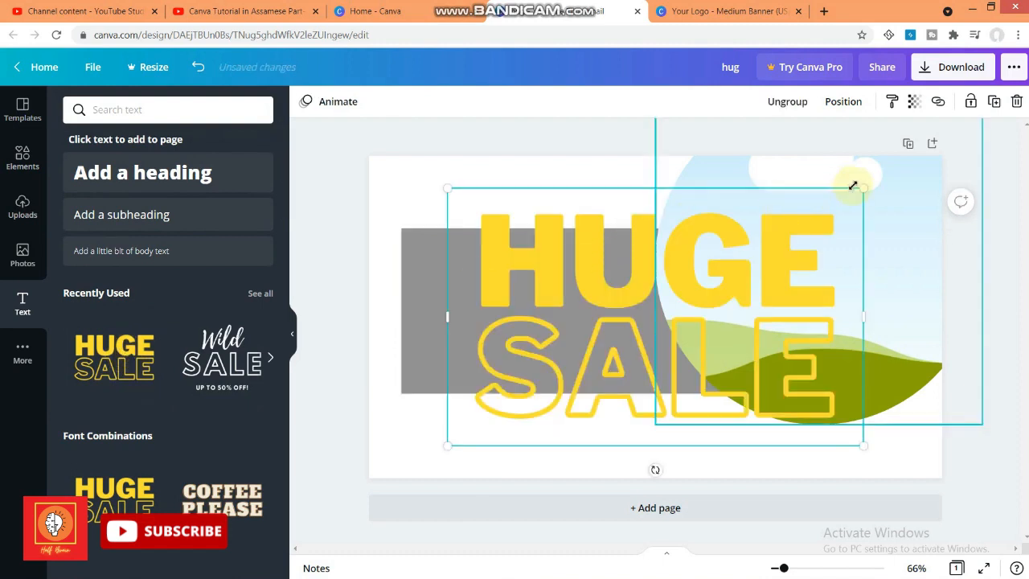
{"action": "left_click_drag", "start_coordinate": [866, 189], "coordinate": [644, 341]}
{"action": "left_click_drag", "start_coordinate": [548, 396], "coordinate": [496, 304]}
{"action": "left_click", "coordinate": [448, 193]}
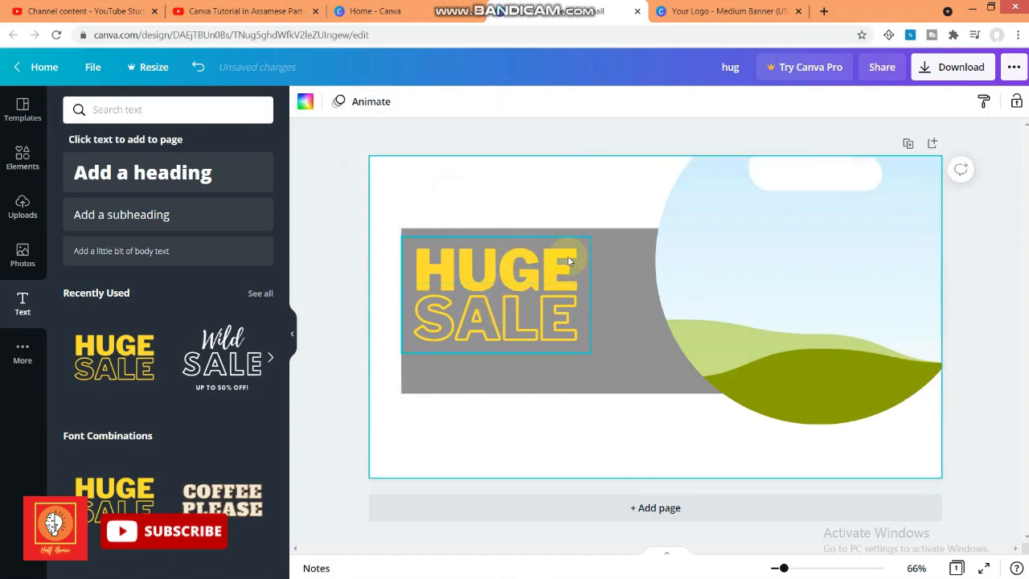
- Change the fill colour of the rectangle behind the HUGE SALE text to black
{"action": "left_click", "coordinate": [623, 350]}
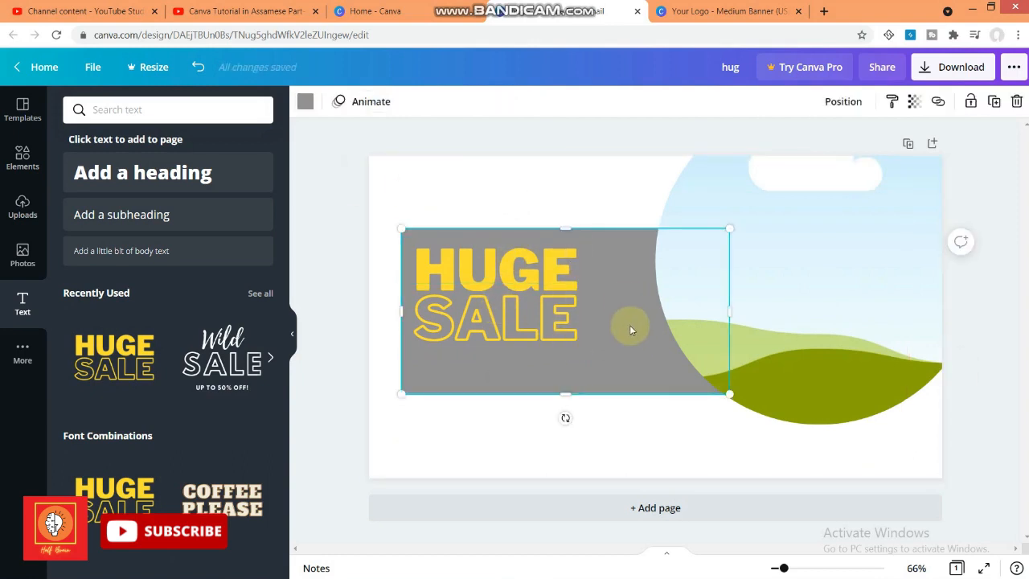
{"action": "left_click", "coordinate": [305, 103]}
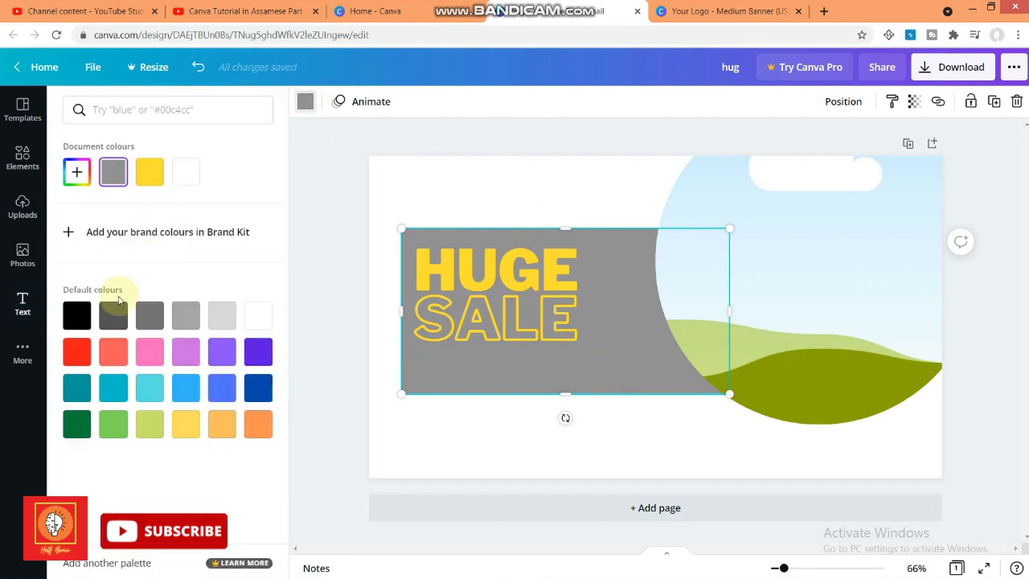
{"action": "left_click", "coordinate": [78, 315]}
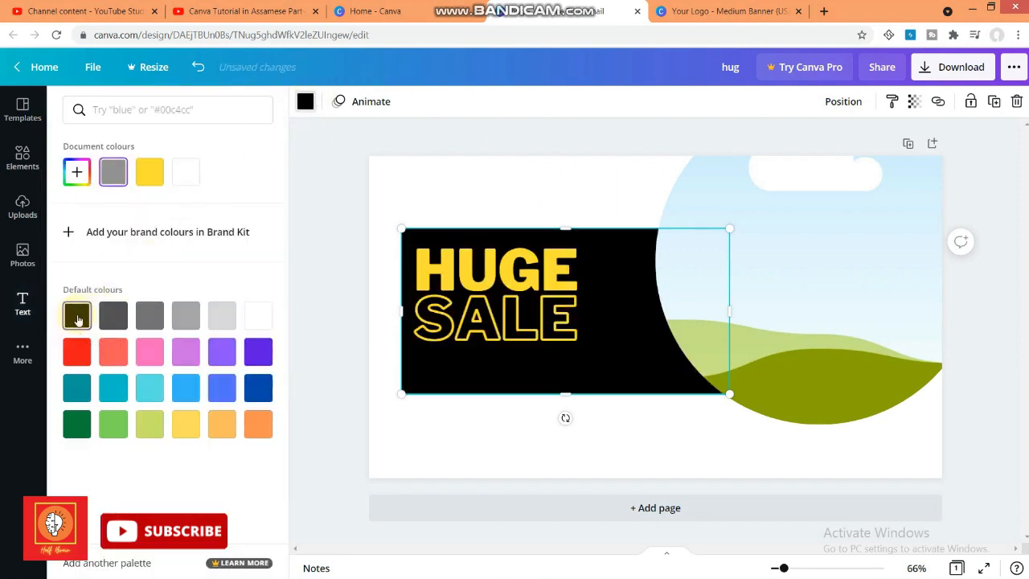
{"action": "left_click", "coordinate": [517, 202]}
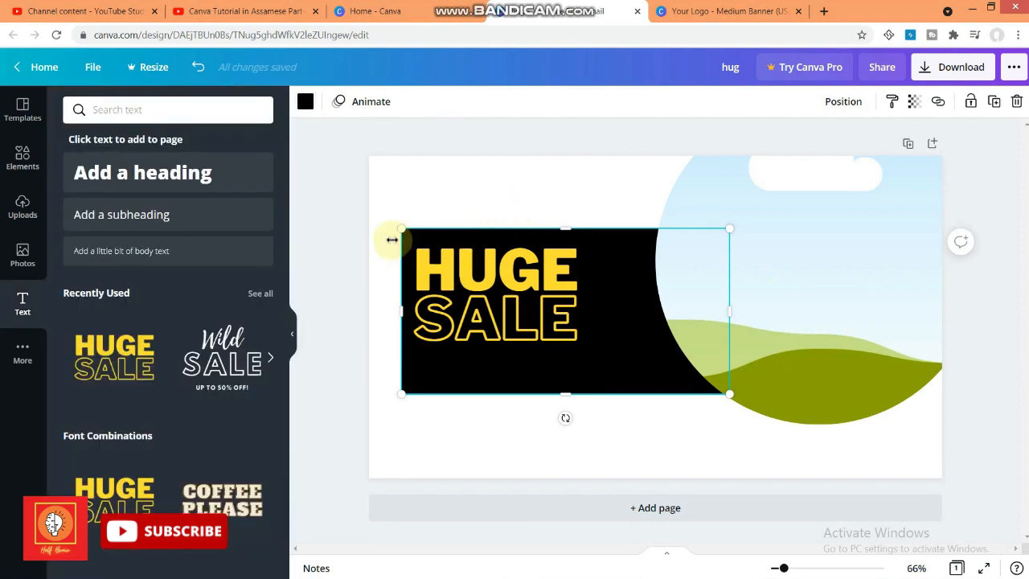
{"action": "left_click", "coordinate": [307, 233]}
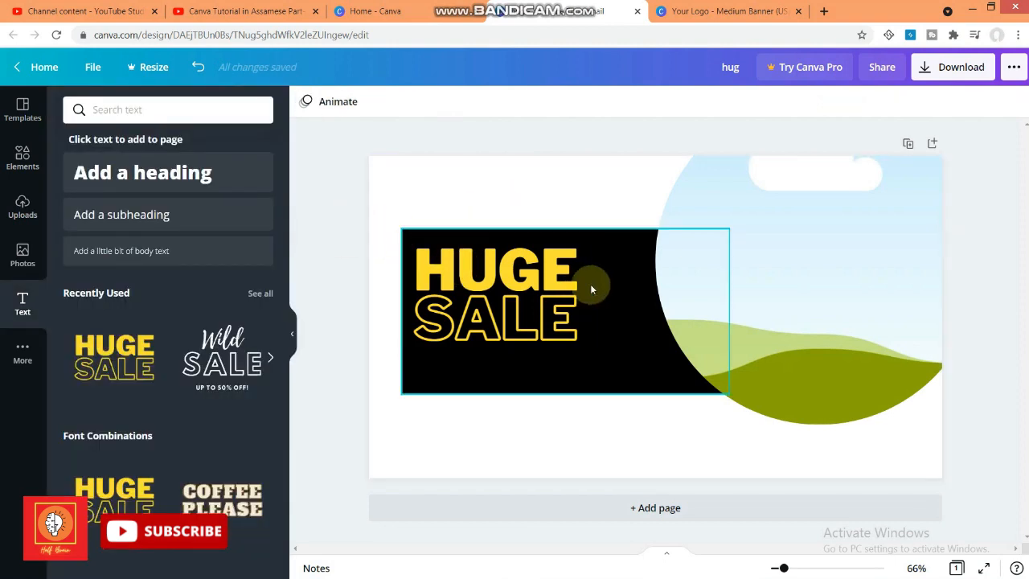
- Insert the recently used photo of grilled fish with tomatoes and fill the circular frame with it
{"action": "left_click", "coordinate": [849, 277]}
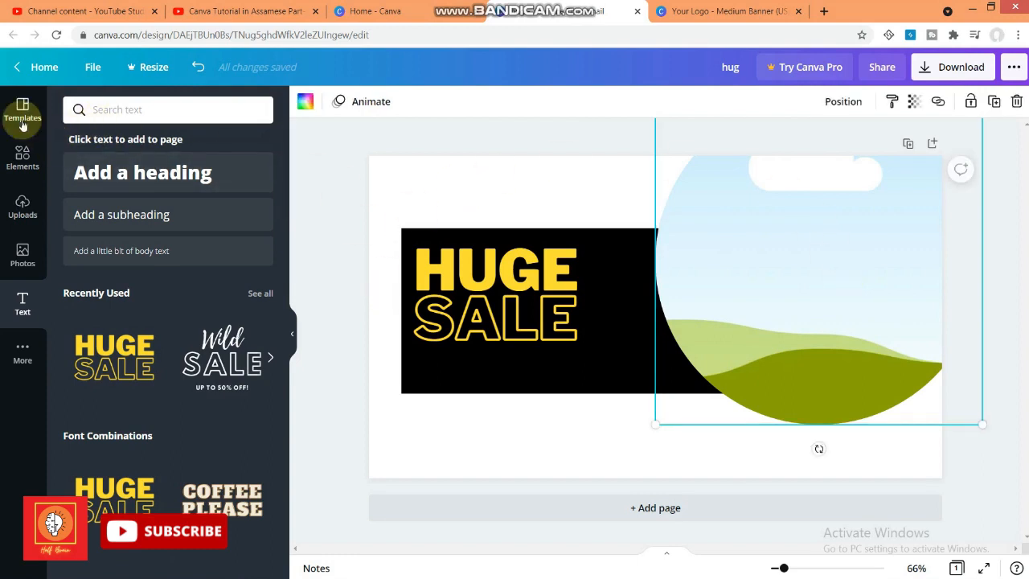
{"action": "left_click", "coordinate": [13, 209]}
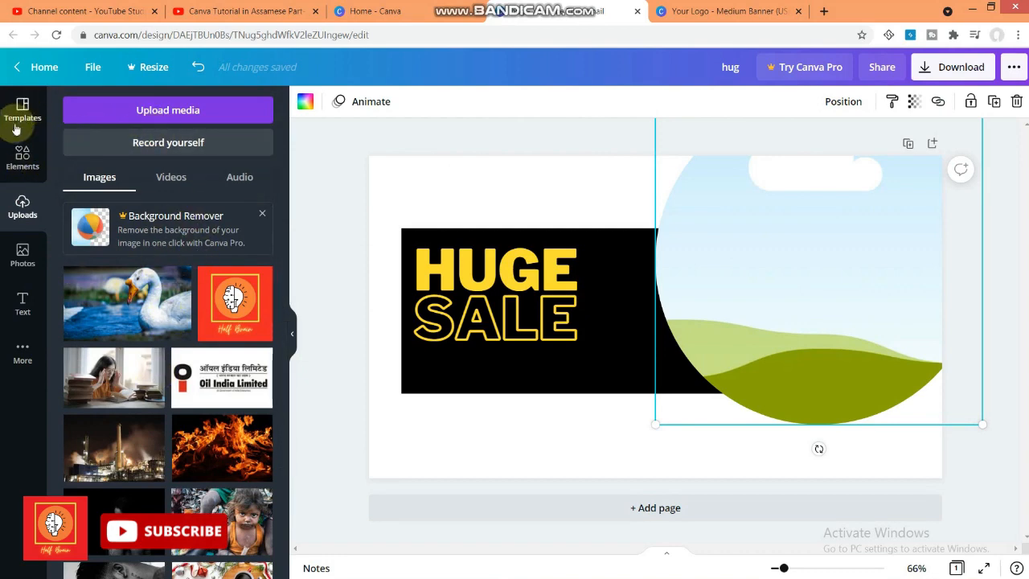
{"action": "left_click", "coordinate": [22, 159]}
{"action": "scroll", "coordinate": [220, 169], "scroll_direction": "up", "scroll_amount": 10}
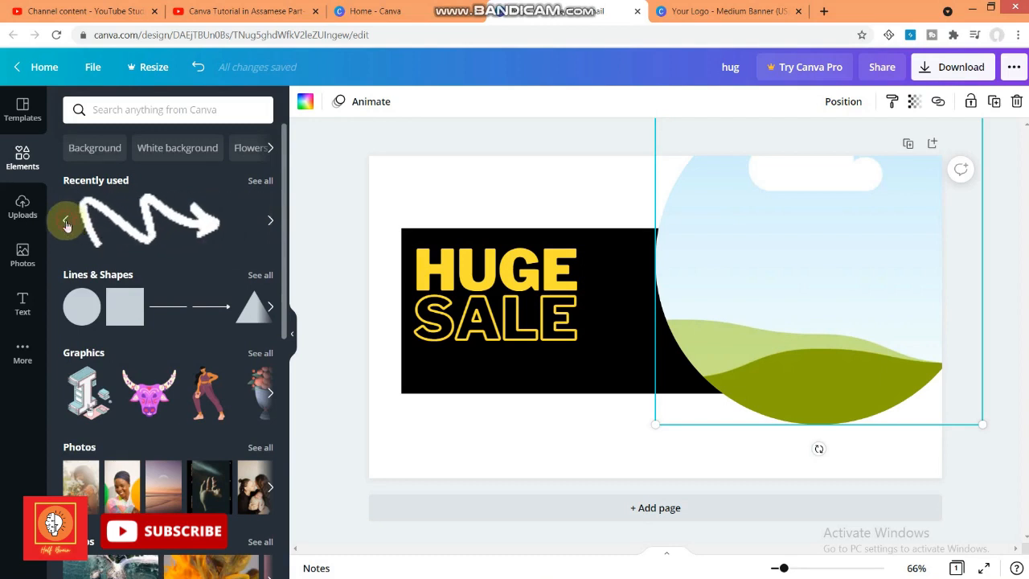
{"action": "left_click", "coordinate": [161, 219]}
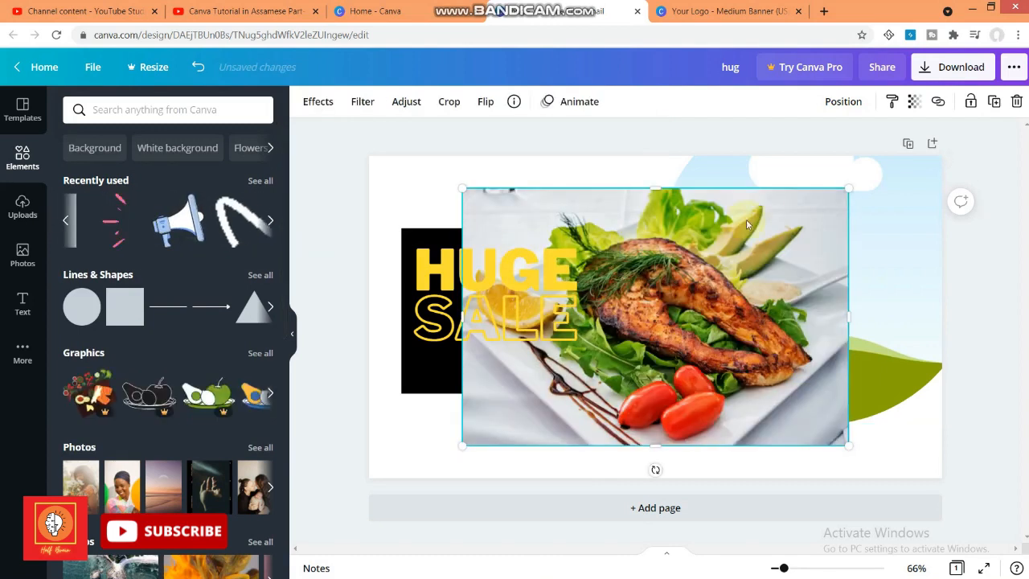
{"action": "left_click_drag", "start_coordinate": [577, 328], "coordinate": [747, 254]}
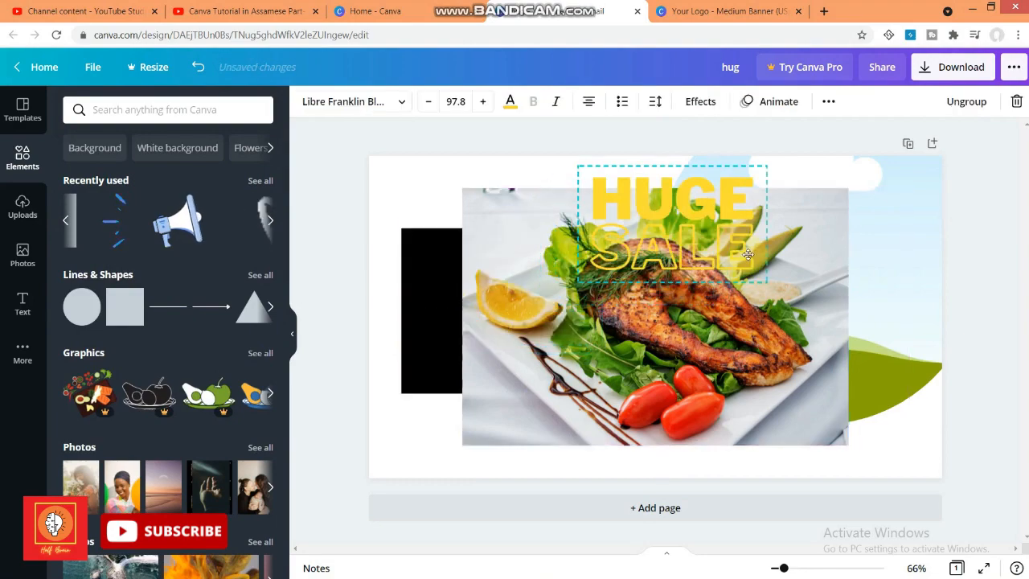
{"action": "key", "text": "ctrl+z"}
{"action": "left_click_drag", "start_coordinate": [674, 364], "coordinate": [802, 296]}
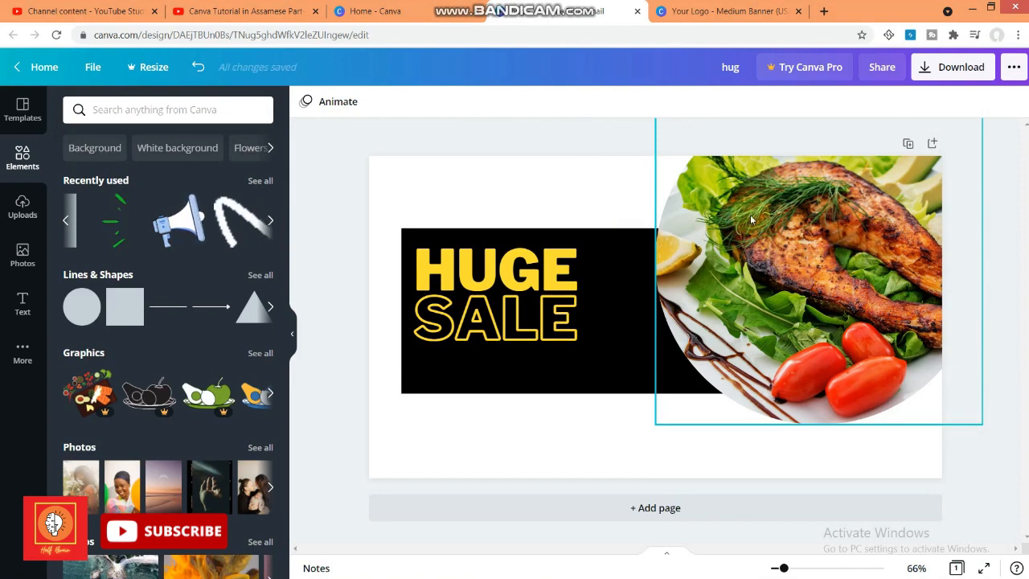
- Insert the recently used megaphone graphic, shrink it, and place it on the black rectangle near the end of SALE
{"action": "left_click", "coordinate": [607, 202]}
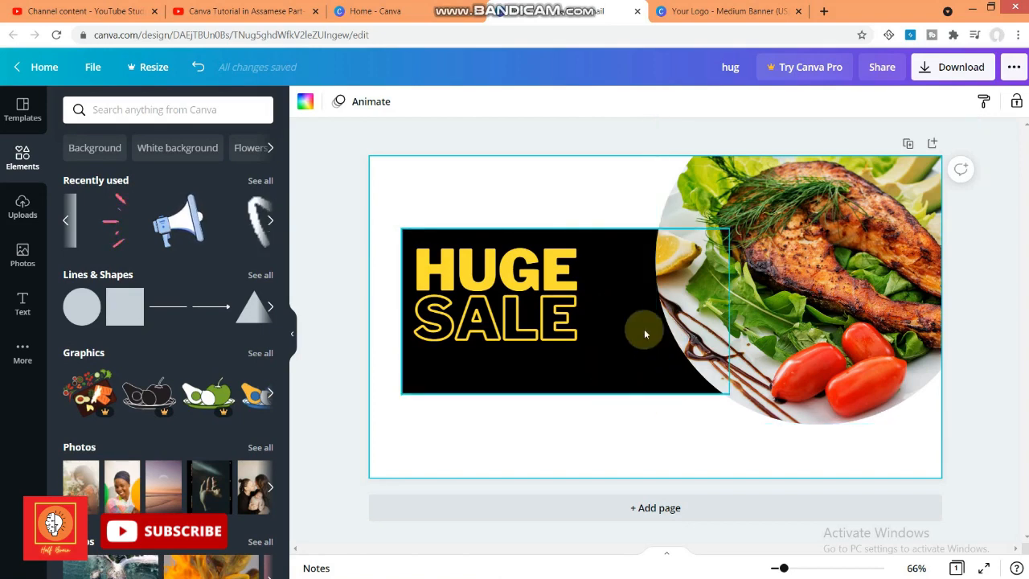
{"action": "left_click", "coordinate": [188, 217]}
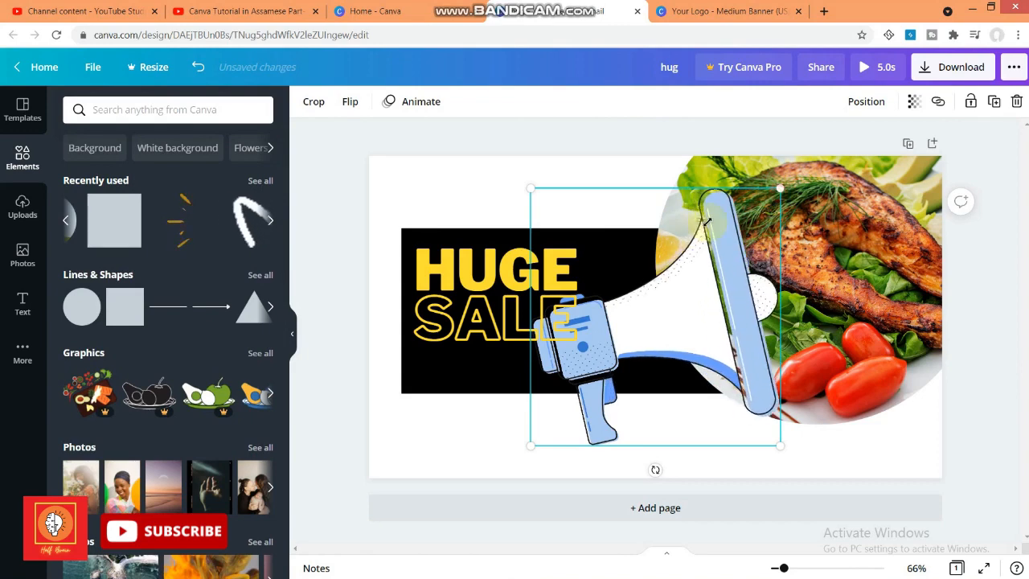
{"action": "left_click_drag", "start_coordinate": [707, 219], "coordinate": [607, 332]}
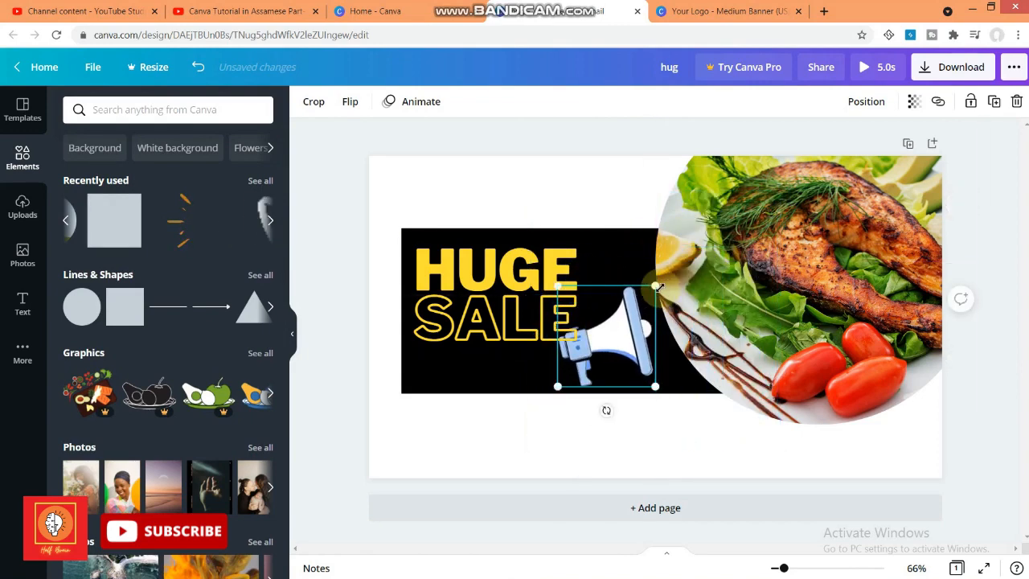
{"action": "left_click_drag", "start_coordinate": [658, 287], "coordinate": [640, 303]}
- Shrink the HUGE SALE text slightly, then shift the megaphone closer to it and rotate it to about -13°
{"action": "left_click", "coordinate": [517, 300]}
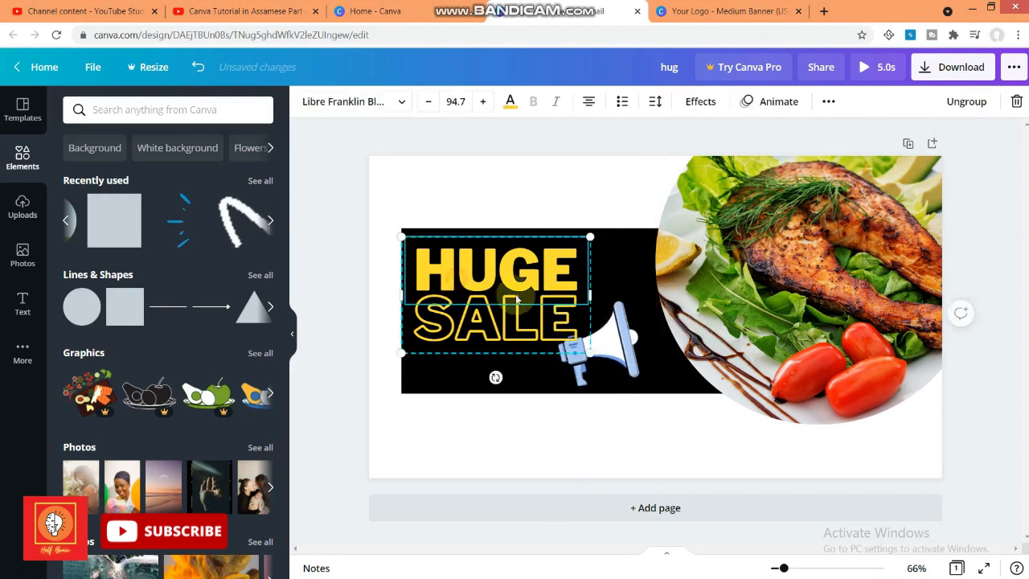
{"action": "left_click_drag", "start_coordinate": [590, 352], "coordinate": [562, 343]}
{"action": "left_click", "coordinate": [585, 344]}
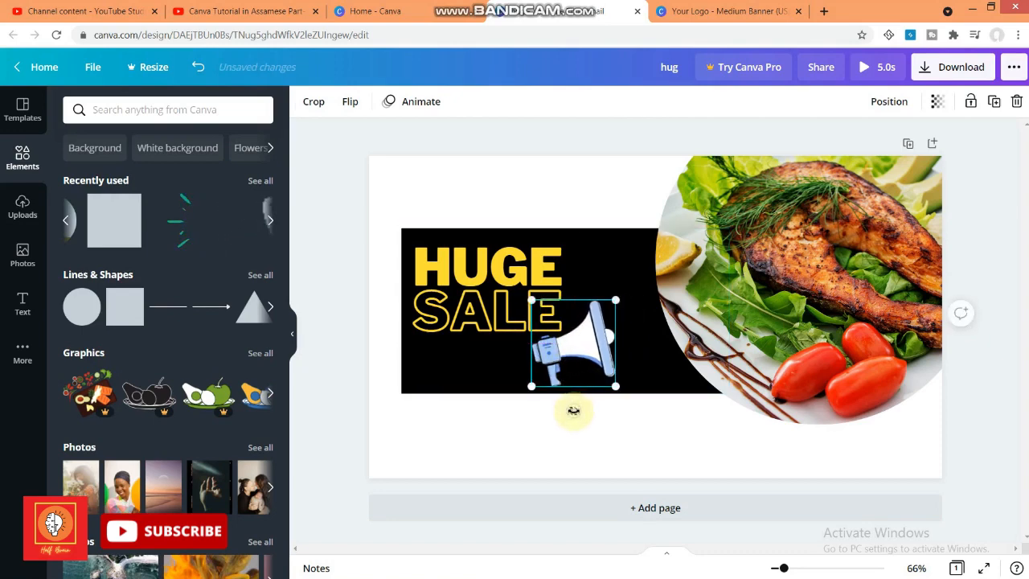
{"action": "left_click_drag", "start_coordinate": [576, 411], "coordinate": [591, 415]}
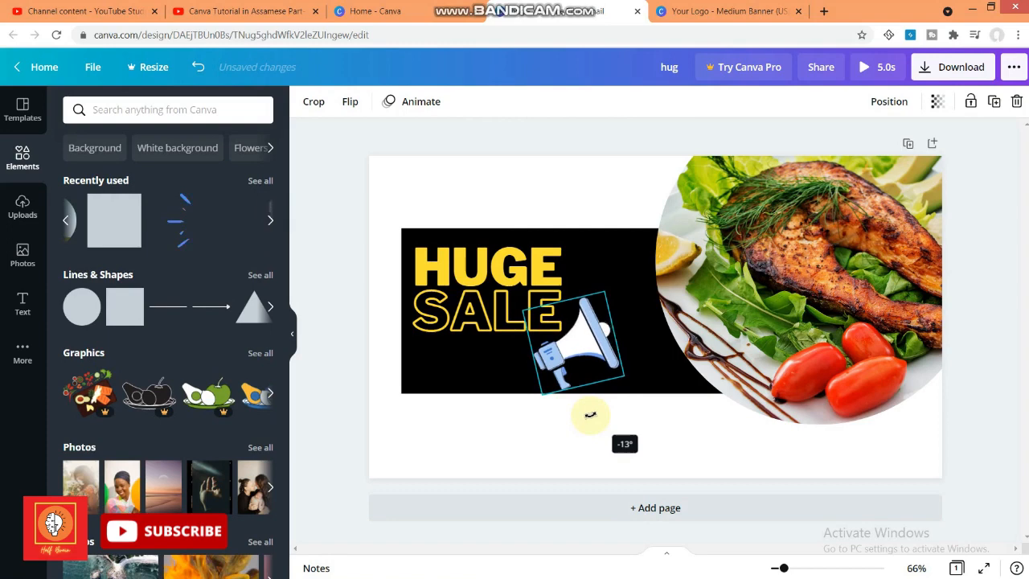
{"action": "left_click", "coordinate": [572, 201]}
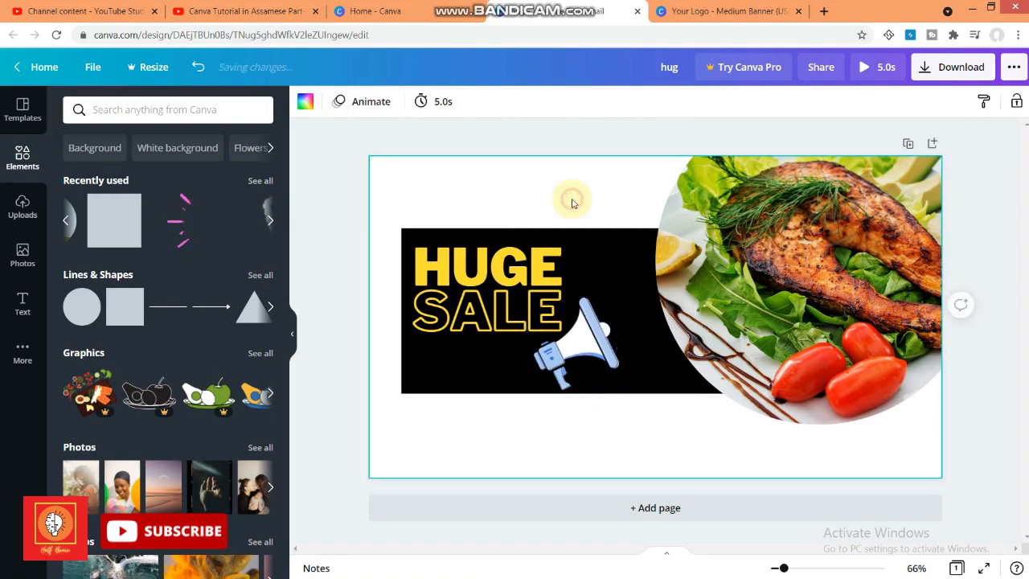
- Insert the recently used animated burst lines, then shrink, rotate and place them in front of the megaphone's mouth
{"action": "left_click", "coordinate": [185, 221]}
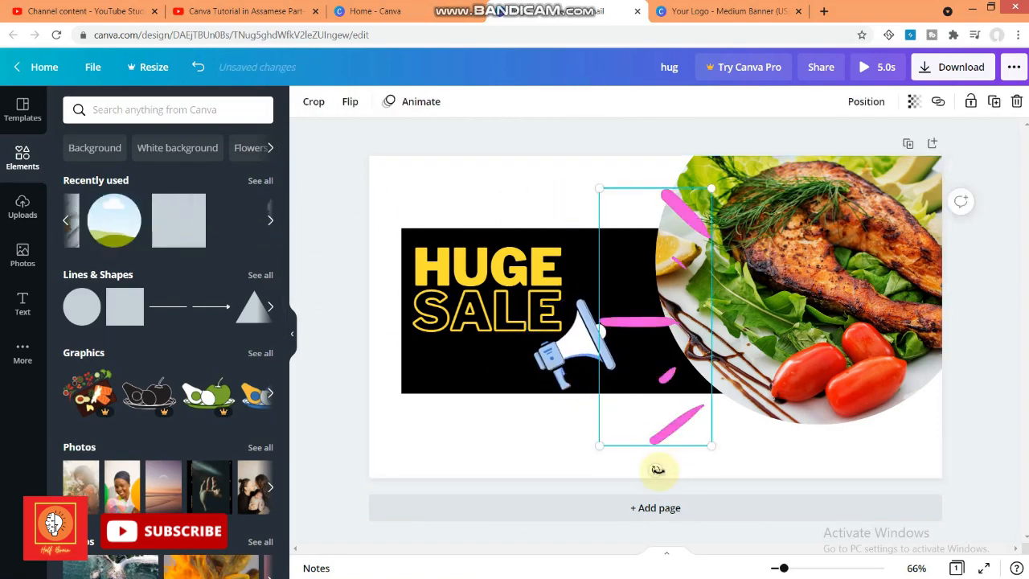
{"action": "mouse_move", "coordinate": [653, 470]}
{"action": "left_mouse_down"}
{"action": "mouse_move", "coordinate": [708, 458]}
{"action": "mouse_move", "coordinate": [755, 431]}
{"action": "mouse_move", "coordinate": [528, 220]}
{"action": "mouse_move", "coordinate": [618, 184]}
{"action": "mouse_move", "coordinate": [602, 330]}
{"action": "left_mouse_up"}
{"action": "mouse_move", "coordinate": [661, 414]}
{"action": "left_mouse_down"}
{"action": "mouse_move", "coordinate": [642, 317]}
{"action": "mouse_move", "coordinate": [640, 330]}
{"action": "left_mouse_up"}
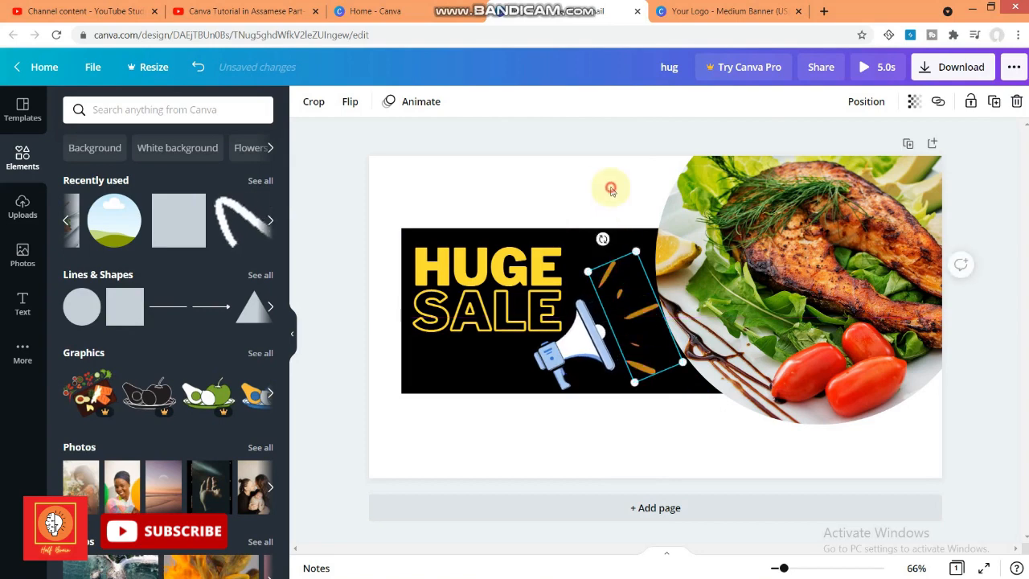
{"action": "left_click", "coordinate": [611, 189]}
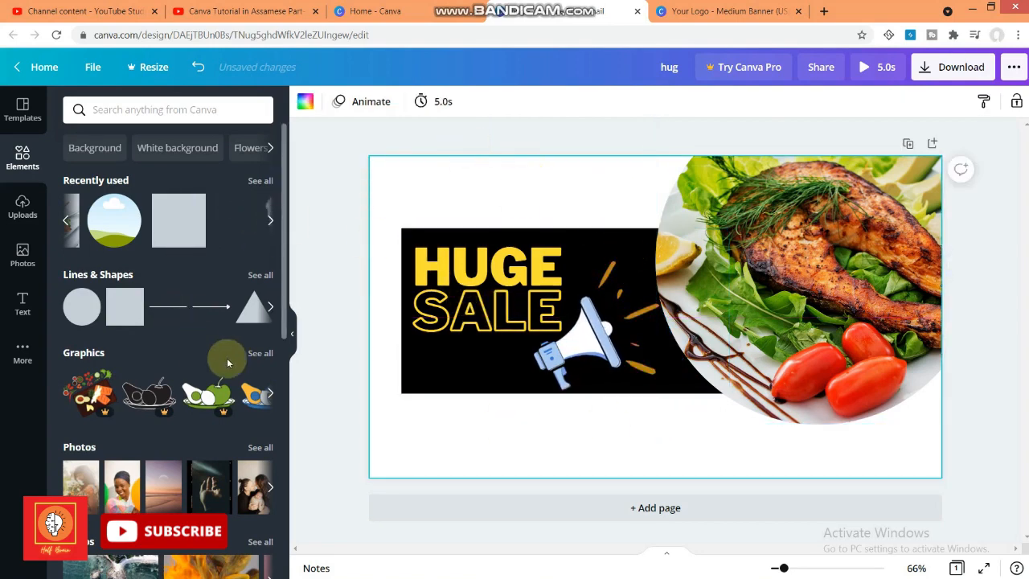
- Add a square shape, reshape it into a wide, flat bar, and place it along the black rectangle's lower edge, extending past its right end
{"action": "left_click", "coordinate": [115, 308]}
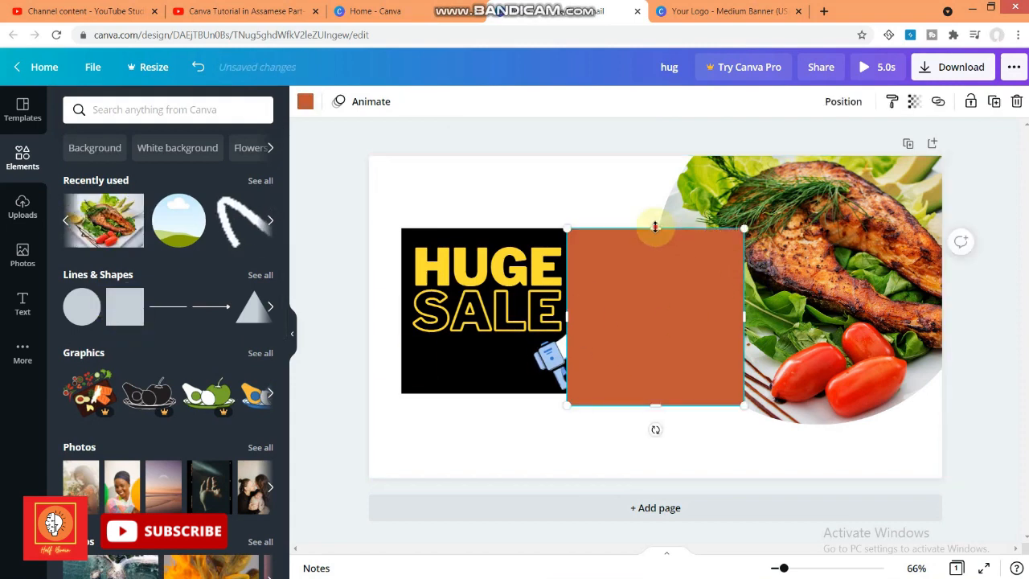
{"action": "left_click_drag", "start_coordinate": [655, 228], "coordinate": [655, 349]}
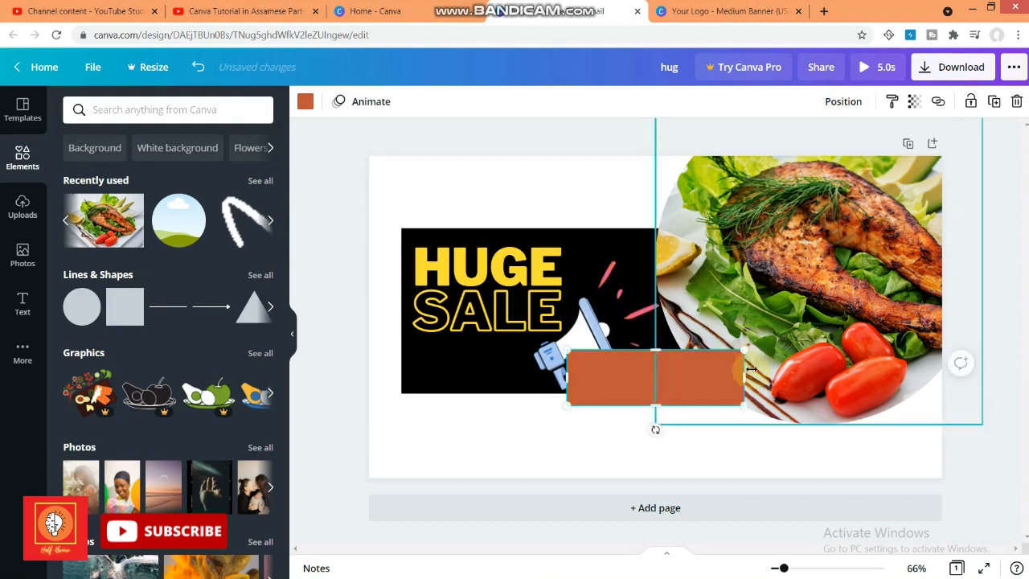
{"action": "left_click_drag", "start_coordinate": [753, 378], "coordinate": [802, 377]}
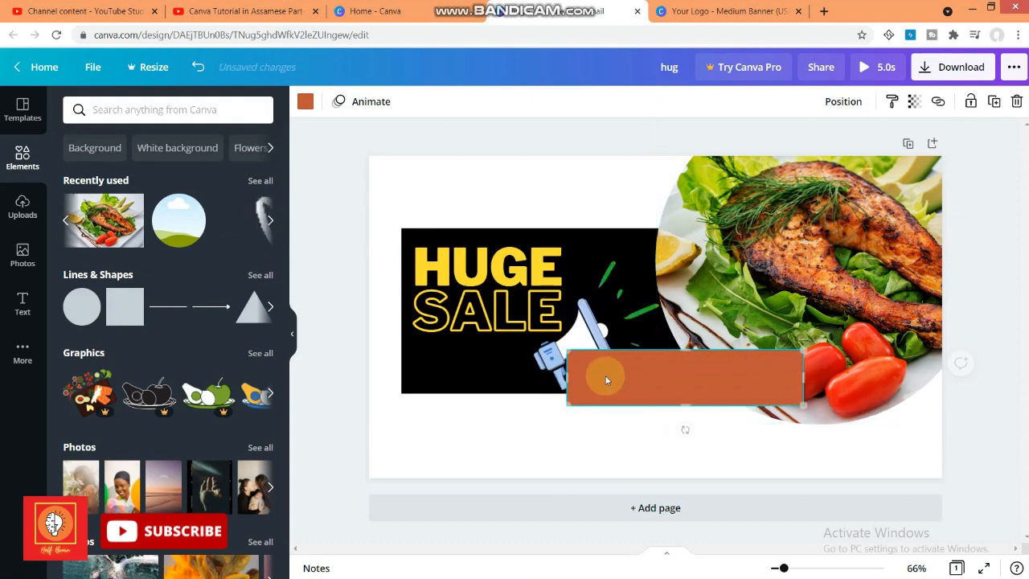
{"action": "left_click_drag", "start_coordinate": [568, 376], "coordinate": [467, 376]}
{"action": "left_click_drag", "start_coordinate": [634, 391], "coordinate": [618, 420]}
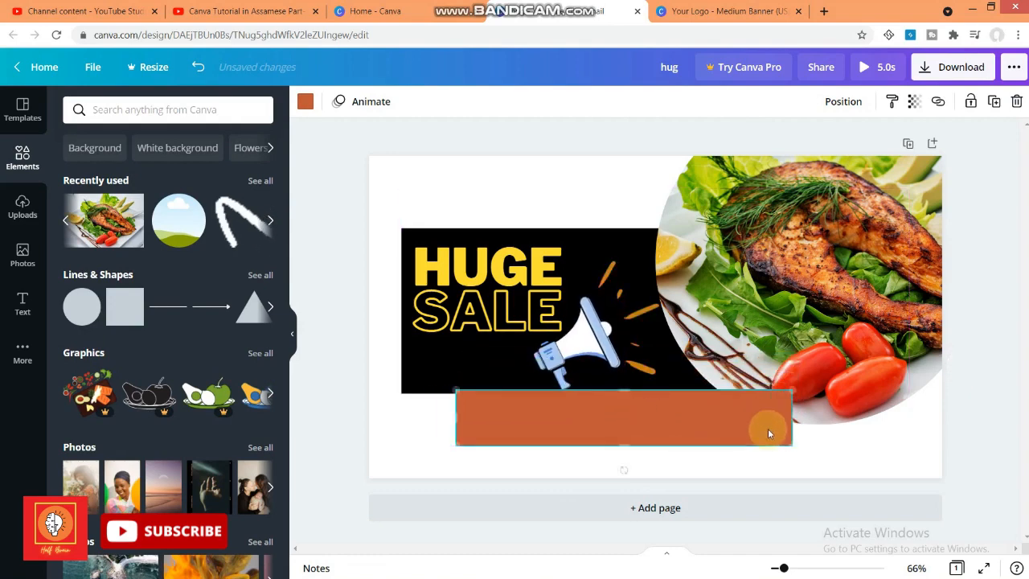
{"action": "left_click_drag", "start_coordinate": [791, 418], "coordinate": [744, 420]}
{"action": "left_click_drag", "start_coordinate": [679, 421], "coordinate": [712, 416]}
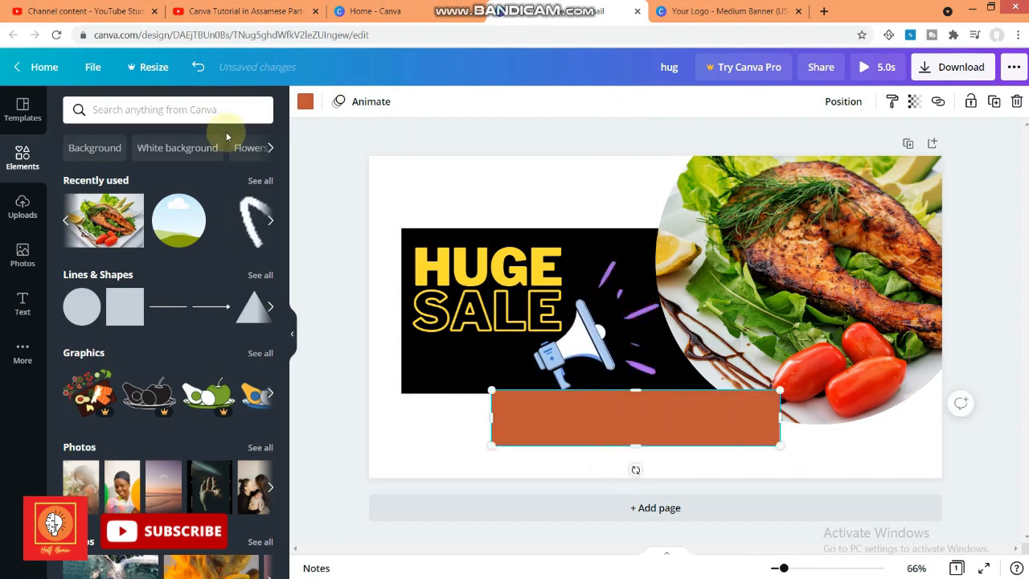
- Add a subheading reading "50 % OFF ON ALL ORDERS" and centre it on the orange bar
{"action": "left_click", "coordinate": [22, 303]}
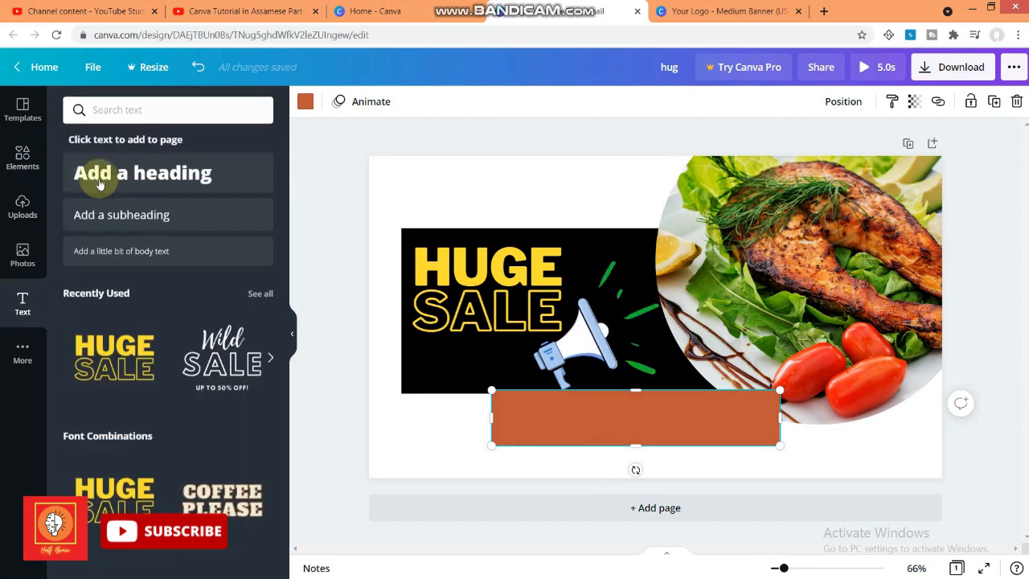
{"action": "left_click", "coordinate": [138, 215]}
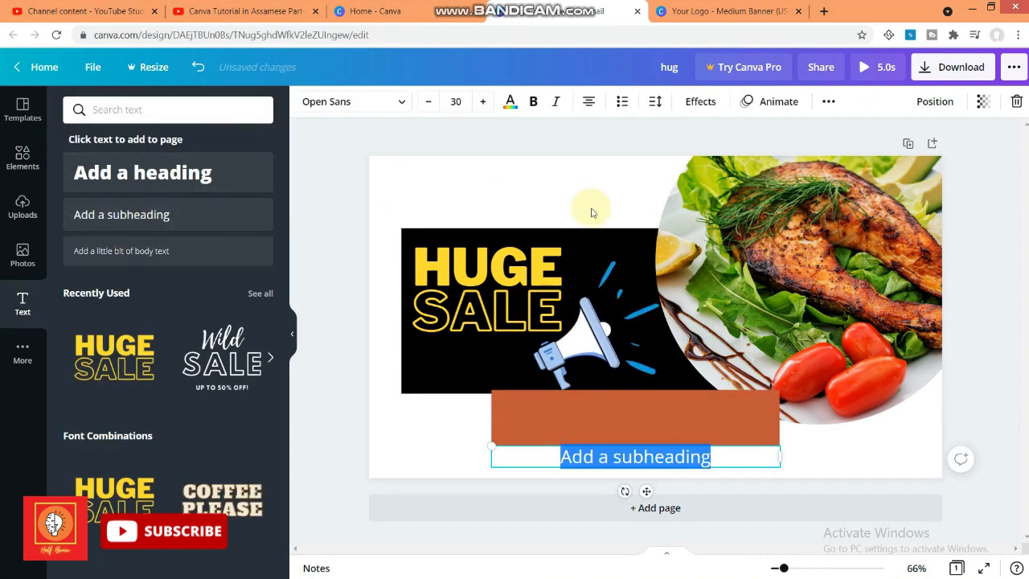
{"action": "type", "text": "50"}
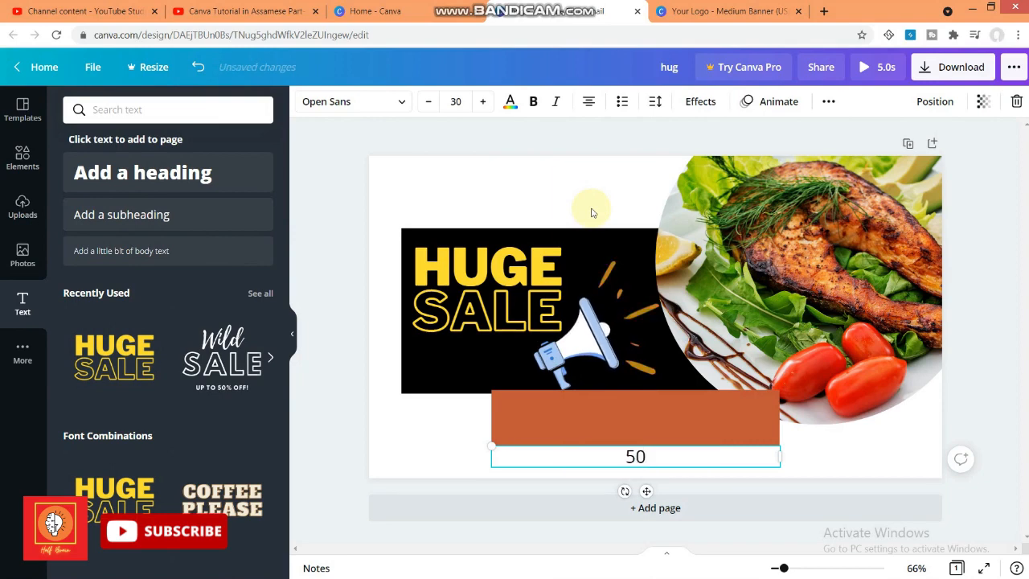
{"action": "type", "text": " % O"}
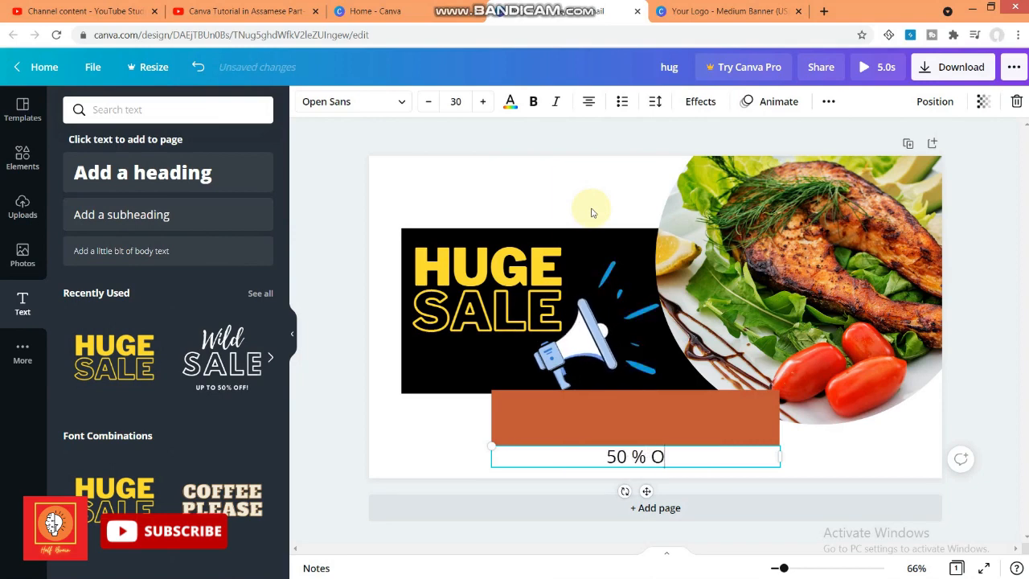
{"action": "type", "text": "FF ON"}
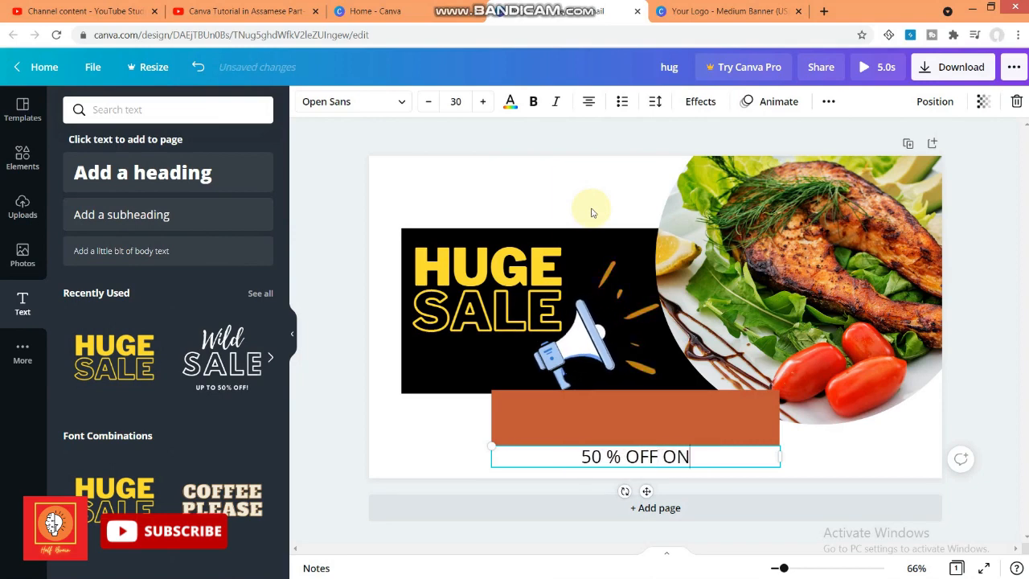
{"action": "type", "text": " ALL ORDERS"}
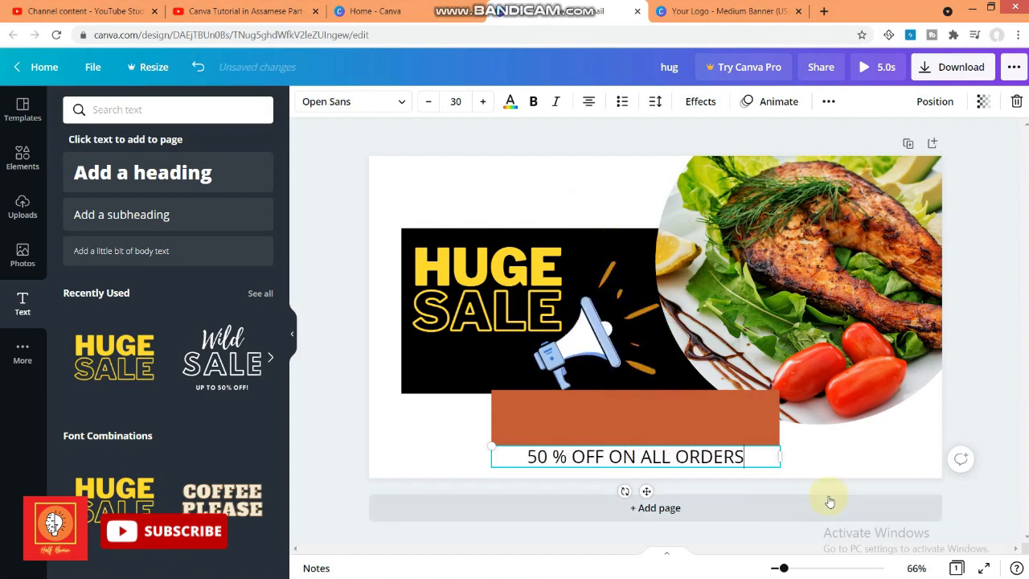
{"action": "left_click", "coordinate": [838, 457]}
{"action": "left_click_drag", "start_coordinate": [644, 462], "coordinate": [645, 420]}
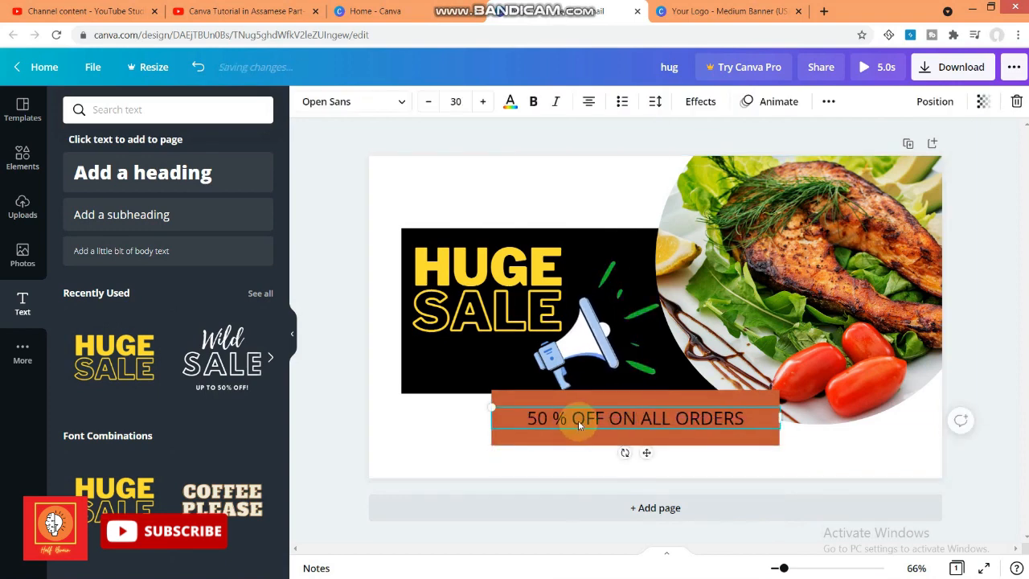
{"action": "left_click", "coordinate": [523, 400]}
{"action": "left_click", "coordinate": [427, 426]}
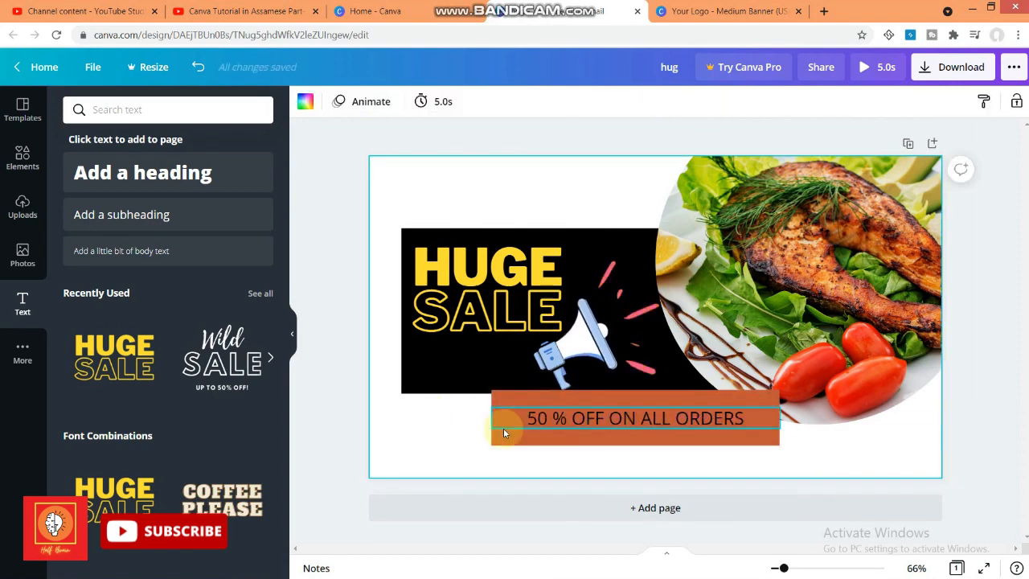
- Change the colour of the "50 % OFF ON ALL ORDERS" text to white
{"action": "left_click", "coordinate": [551, 419]}
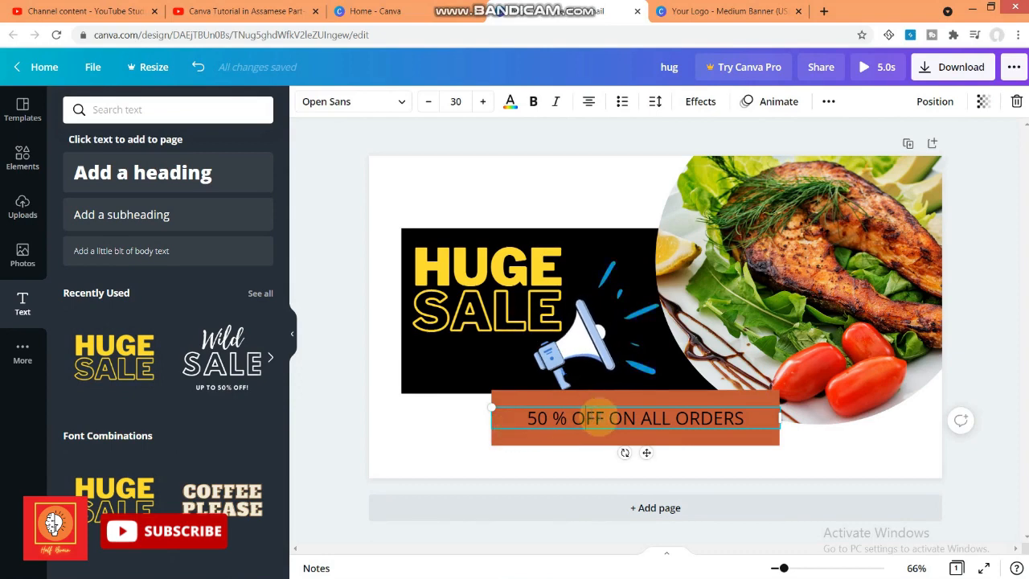
{"action": "left_click", "coordinate": [443, 444]}
{"action": "left_click", "coordinate": [595, 420]}
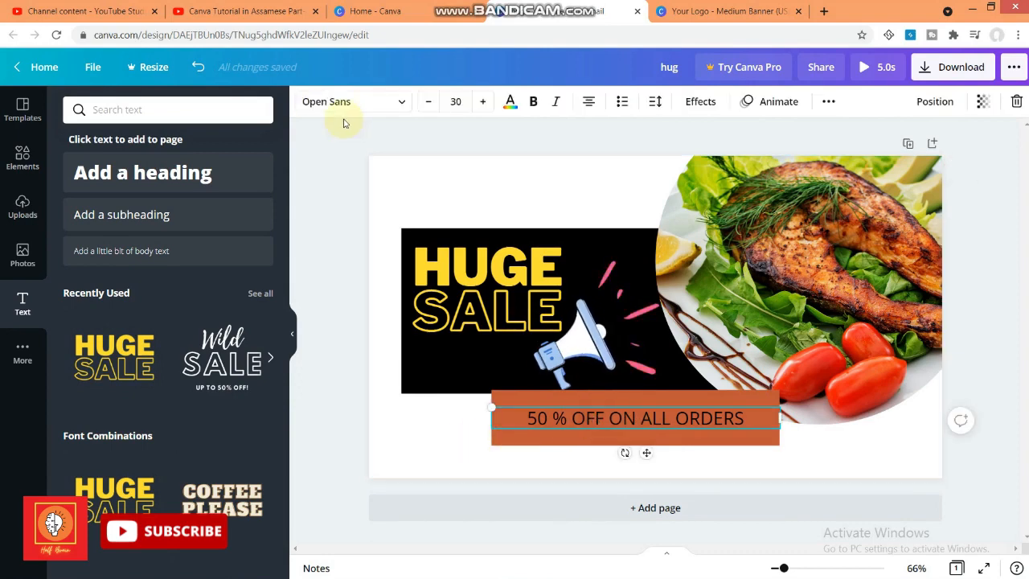
{"action": "left_click", "coordinate": [510, 103]}
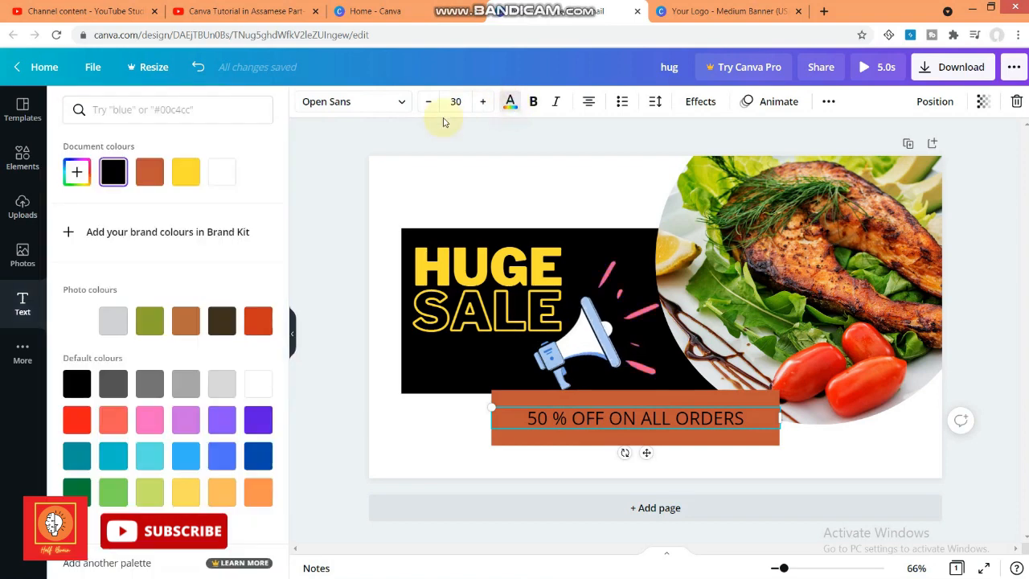
{"action": "left_click", "coordinate": [265, 387]}
{"action": "left_click", "coordinate": [431, 435]}
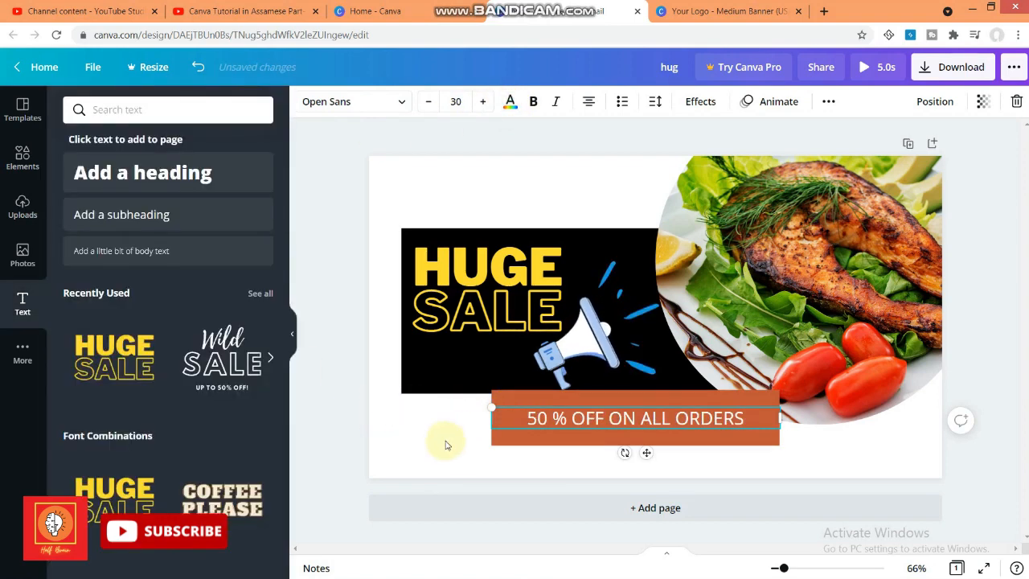
- Change the fill colour of the bar behind the discount text to red
{"action": "left_click", "coordinate": [499, 431]}
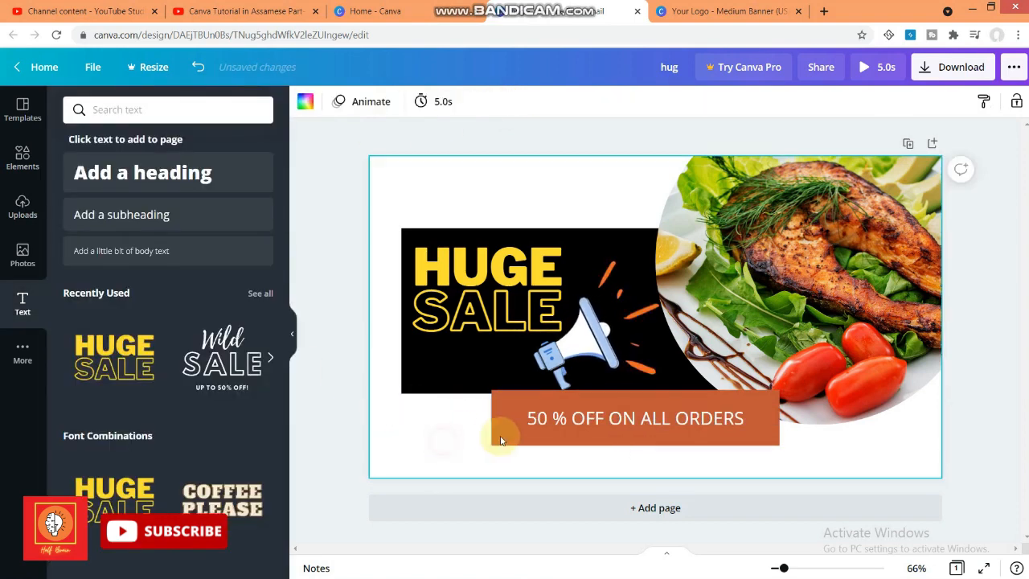
{"action": "left_click", "coordinate": [305, 102]}
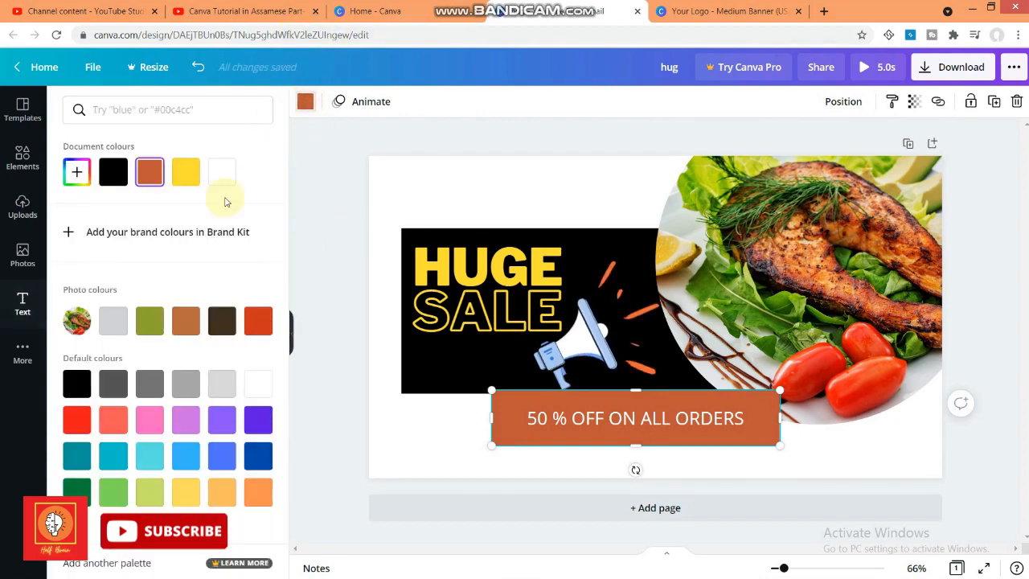
{"action": "left_click", "coordinate": [77, 419]}
- Set the font of the "50 % OFF ON ALL ORDERS" text to Libre Franklin Black
{"action": "left_click", "coordinate": [620, 420]}
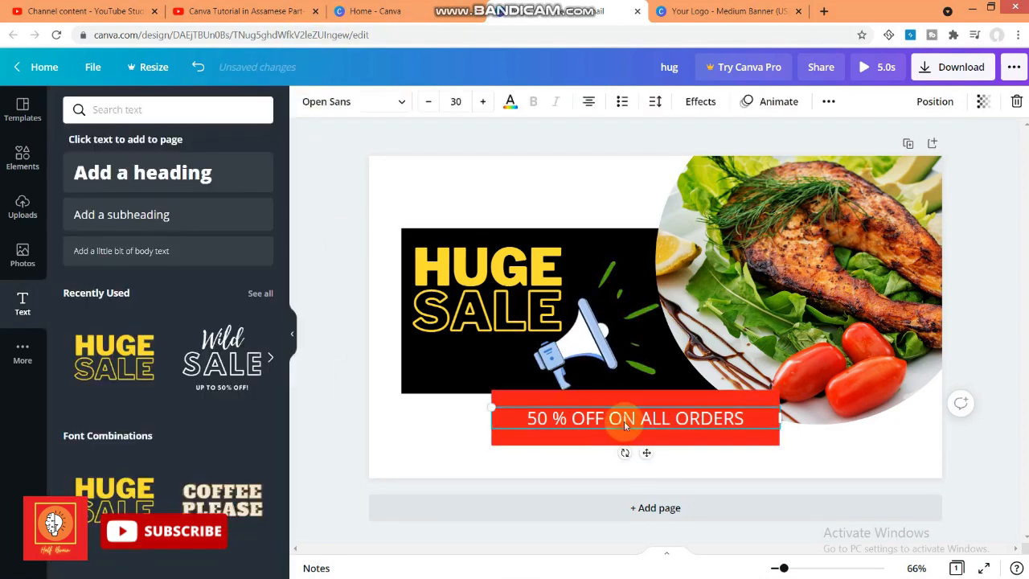
{"action": "left_click", "coordinate": [402, 103]}
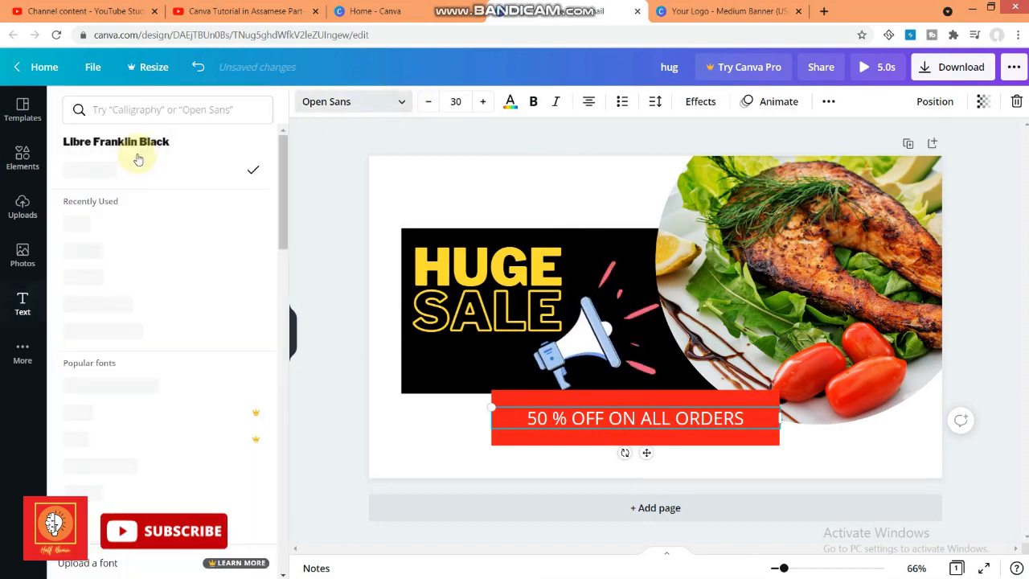
{"action": "left_click", "coordinate": [118, 143]}
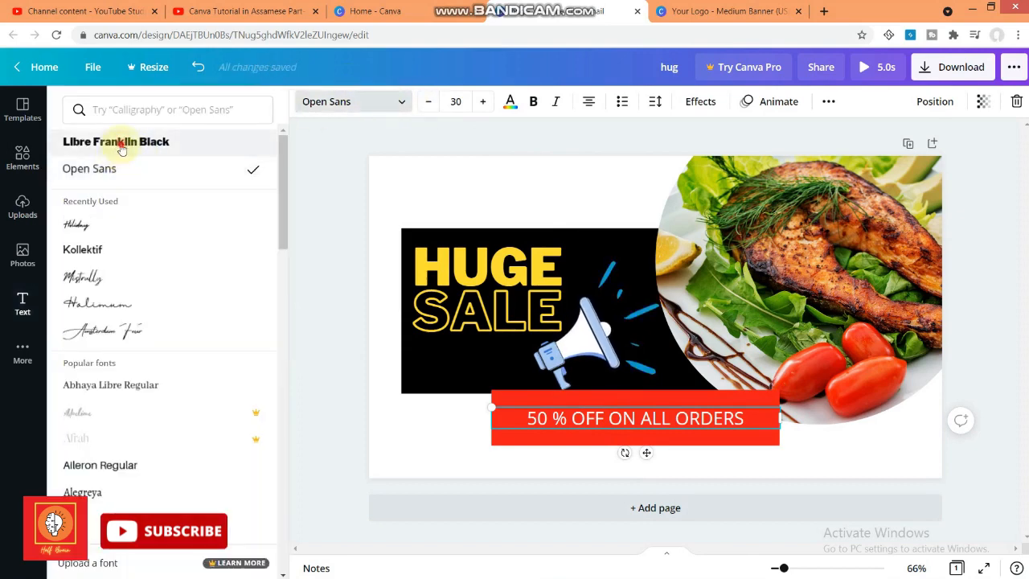
{"action": "left_click", "coordinate": [434, 416]}
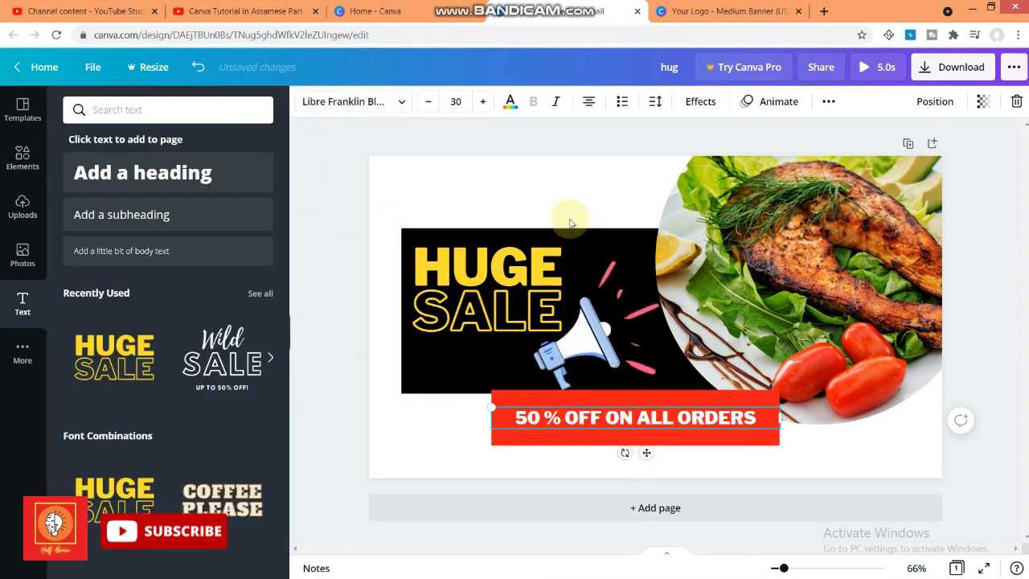
{"action": "left_click", "coordinate": [523, 183]}
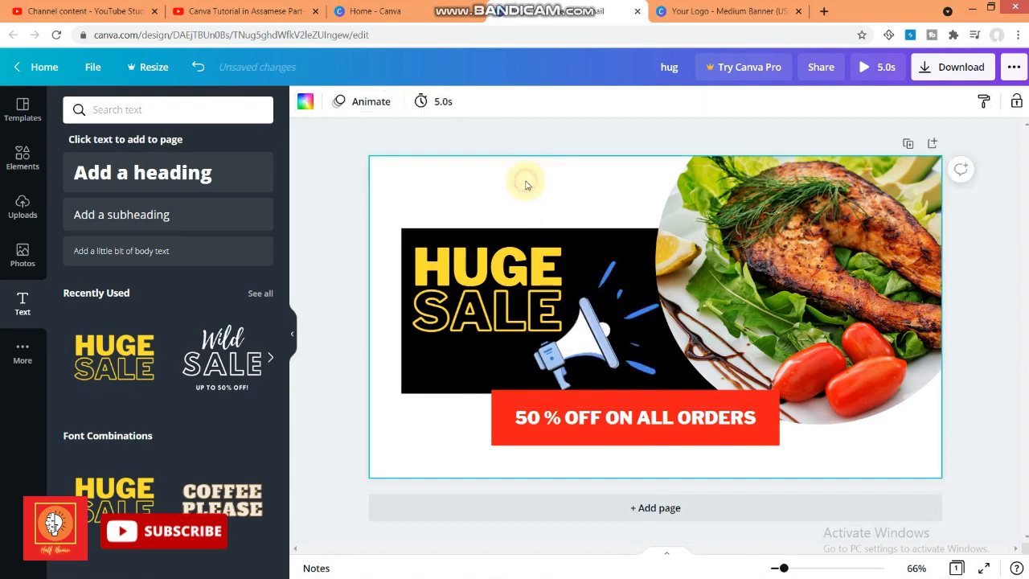
- Trim the black rectangle behind the HUGE SALE text slightly at its upper-left corner
{"action": "left_click", "coordinate": [451, 233]}
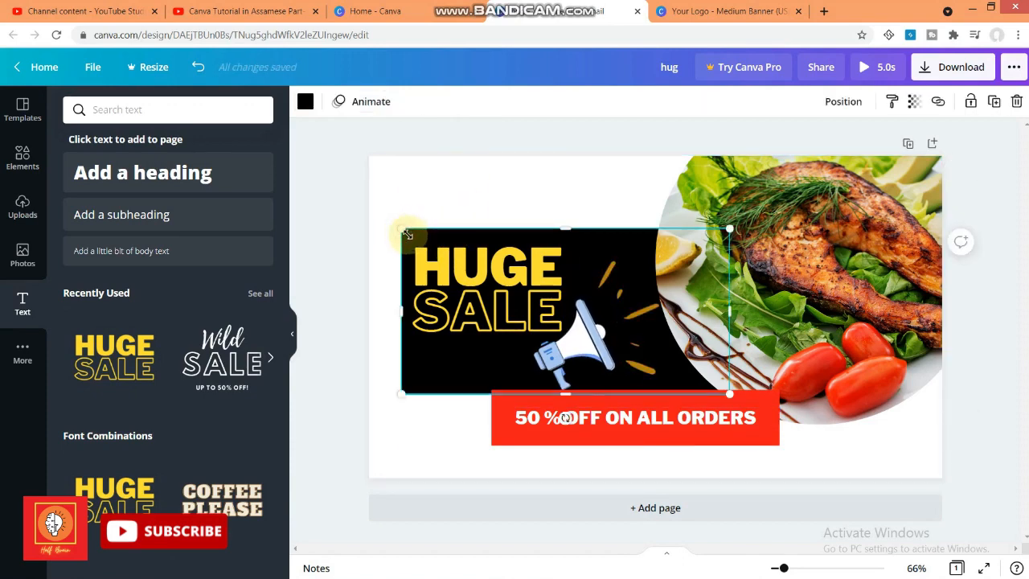
{"action": "left_click_drag", "start_coordinate": [407, 234], "coordinate": [409, 238]}
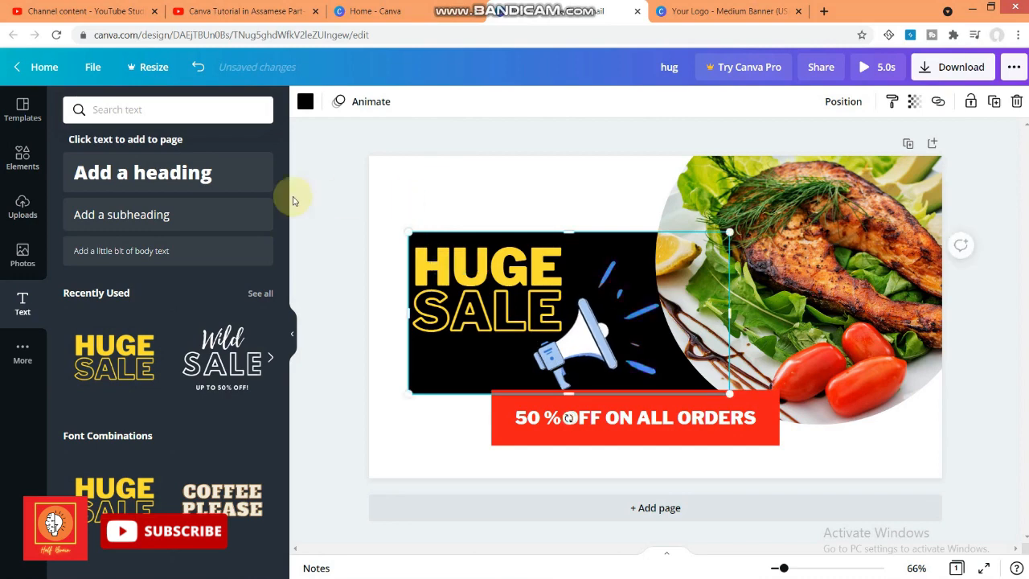
- Add the uploaded Half Brain logo, shrink it and place it on the upper-left corner of the black rectangle
{"action": "left_click", "coordinate": [24, 160]}
{"action": "left_click", "coordinate": [22, 205]}
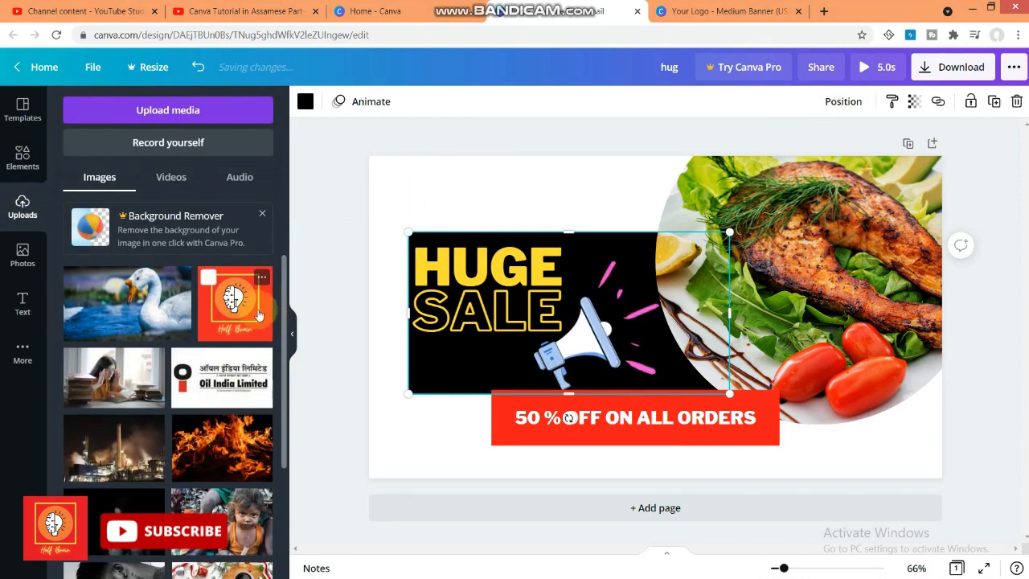
{"action": "left_click_drag", "start_coordinate": [233, 303], "coordinate": [551, 249]}
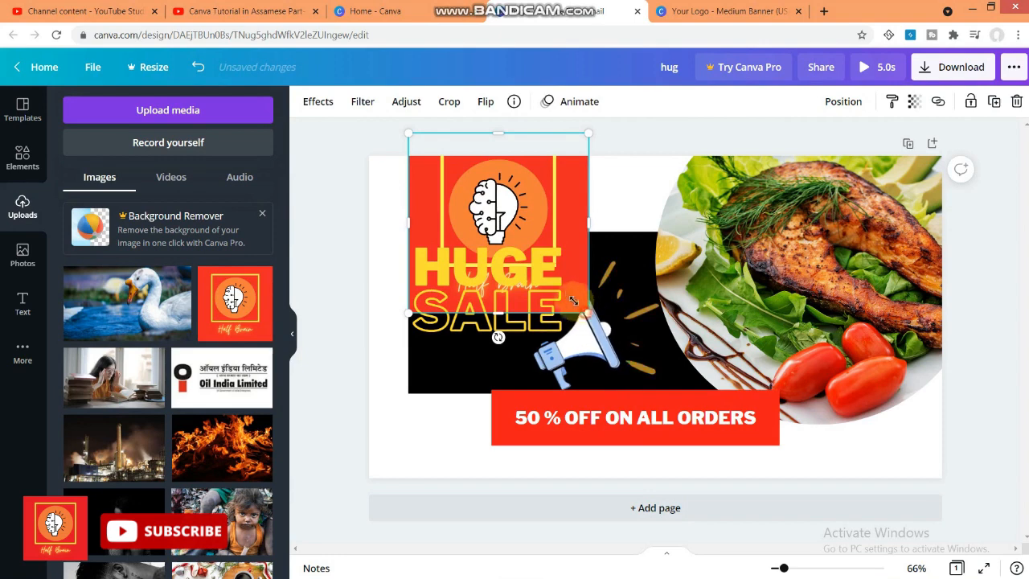
{"action": "left_click_drag", "start_coordinate": [573, 301], "coordinate": [504, 231]}
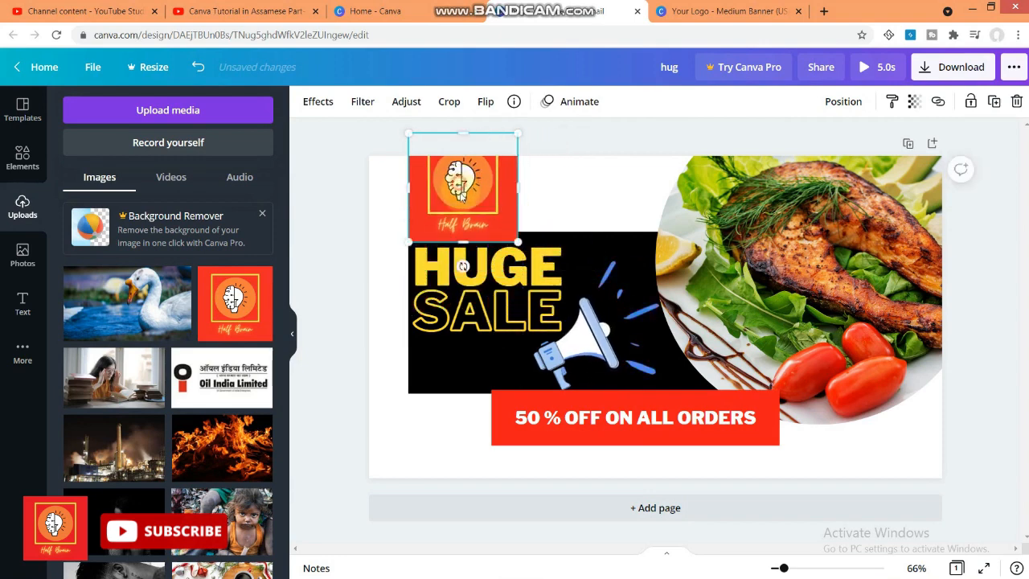
{"action": "left_click_drag", "start_coordinate": [462, 196], "coordinate": [467, 233]}
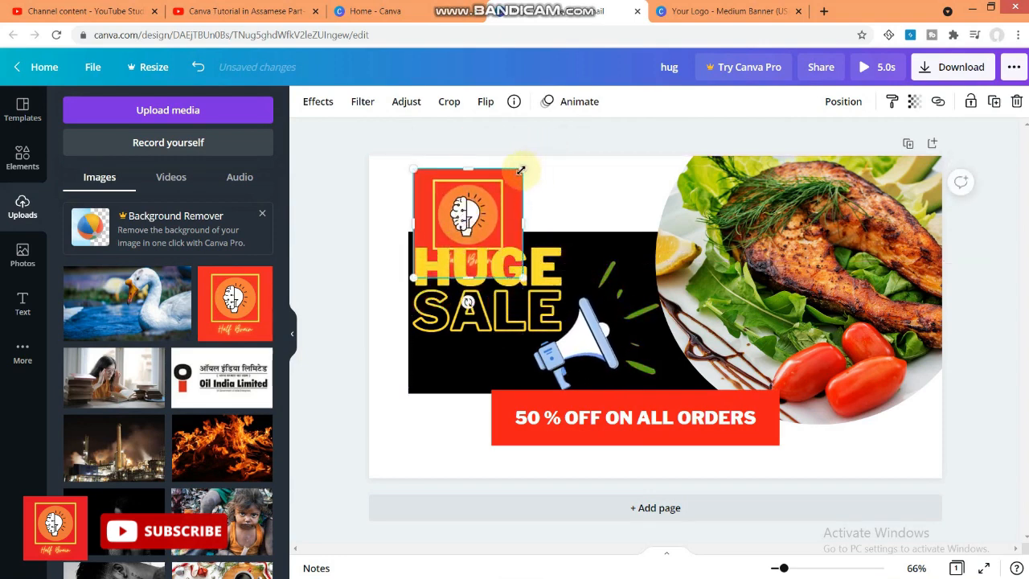
{"action": "left_click_drag", "start_coordinate": [521, 170], "coordinate": [471, 175]}
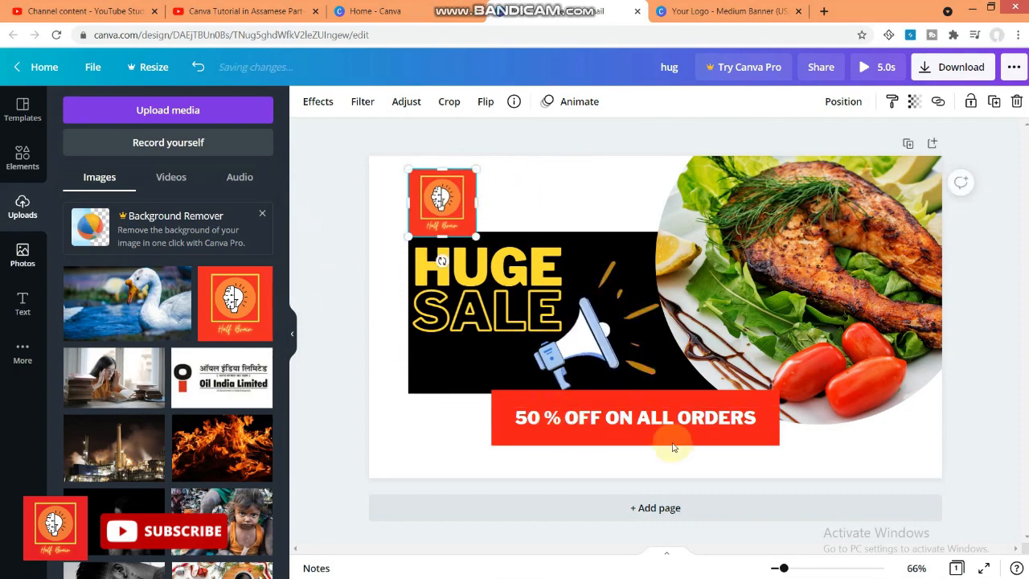
- Duplicate the "50 % OFF ON ALL ORDERS" text, move the copy beside the logo and colour it black
{"action": "left_click", "coordinate": [646, 423]}
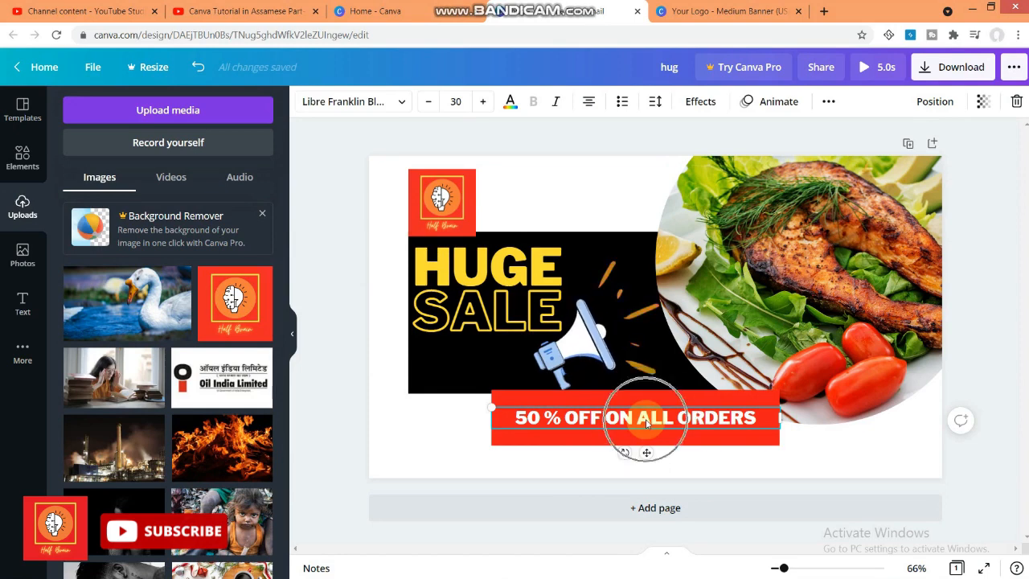
{"action": "key", "text": "ctrl+d"}
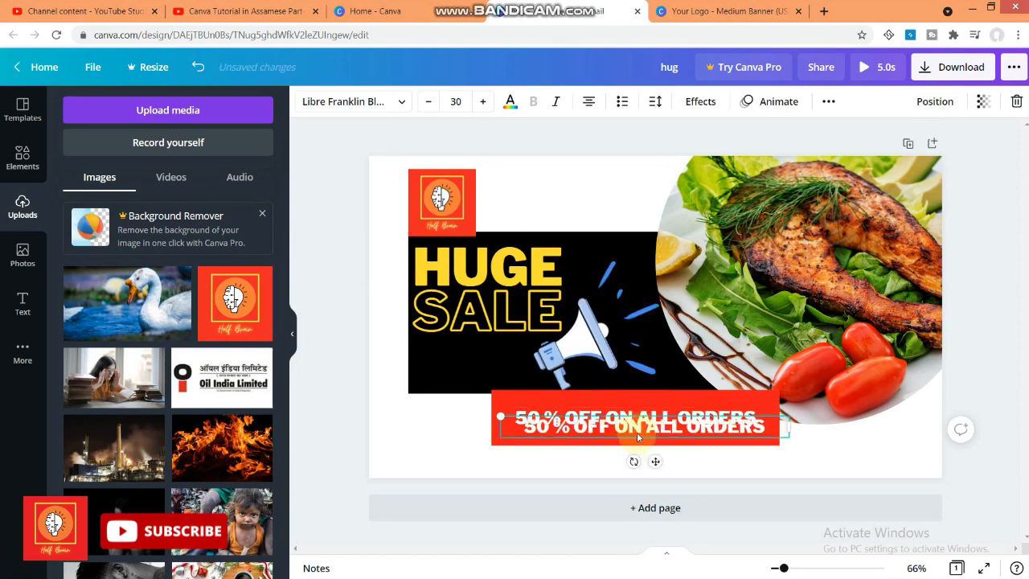
{"action": "left_click_drag", "start_coordinate": [618, 366], "coordinate": [595, 201]}
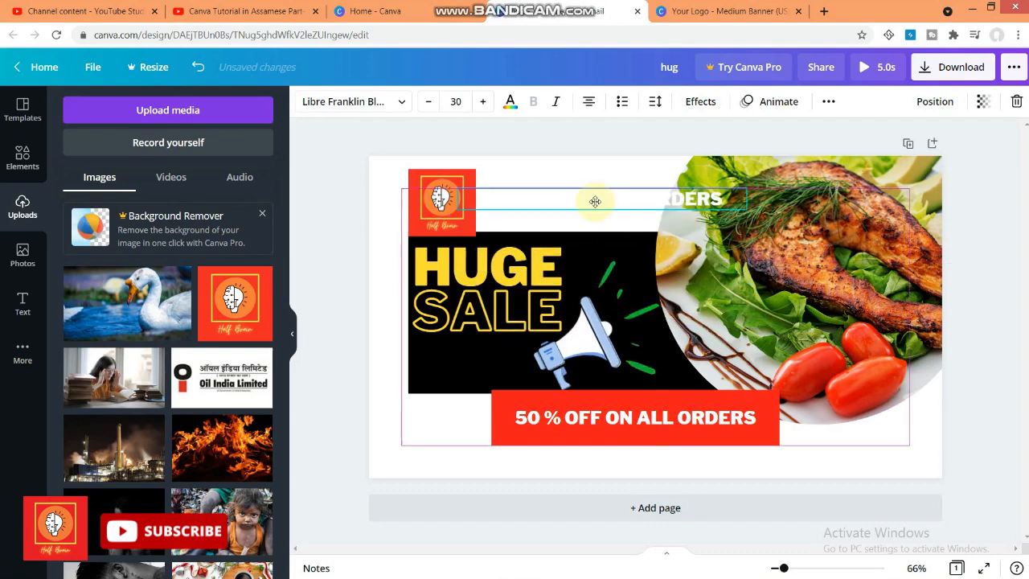
{"action": "left_click", "coordinate": [510, 102]}
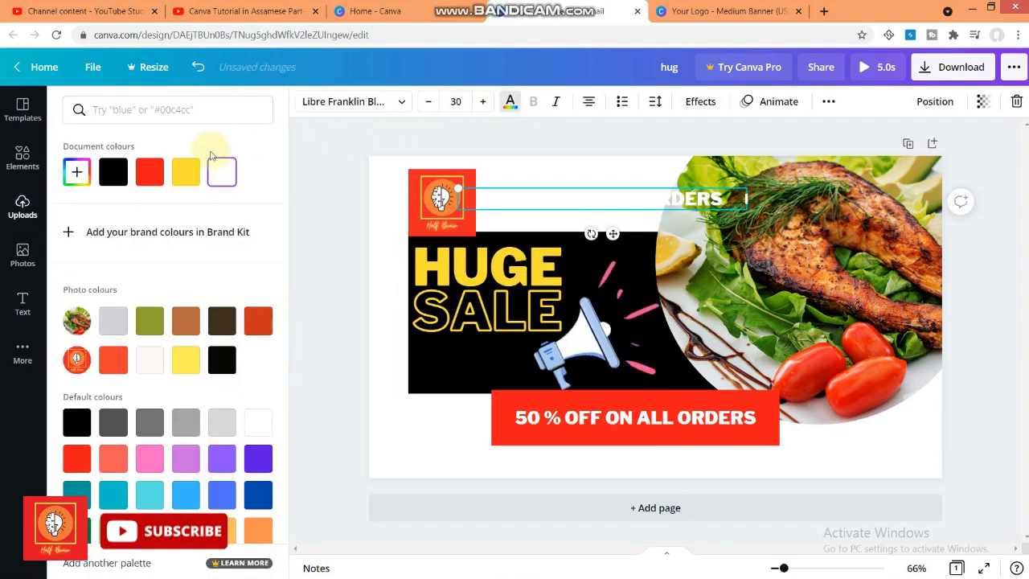
{"action": "left_click", "coordinate": [113, 171]}
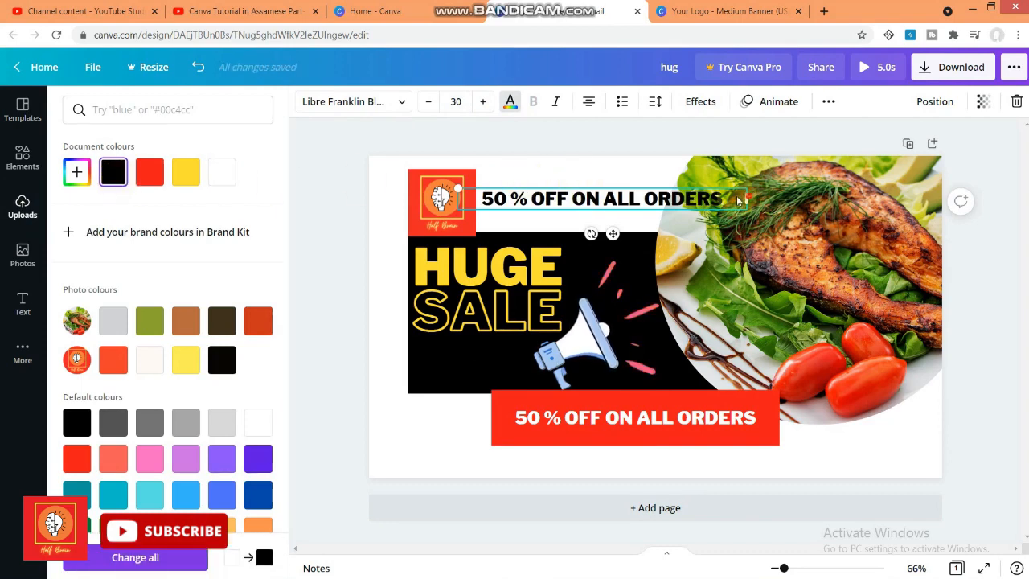
- Replace the black copied text with "Half Brain Cafe" and fit it on one line in the white area beside the logo
{"action": "left_click_drag", "start_coordinate": [739, 200], "coordinate": [585, 202]}
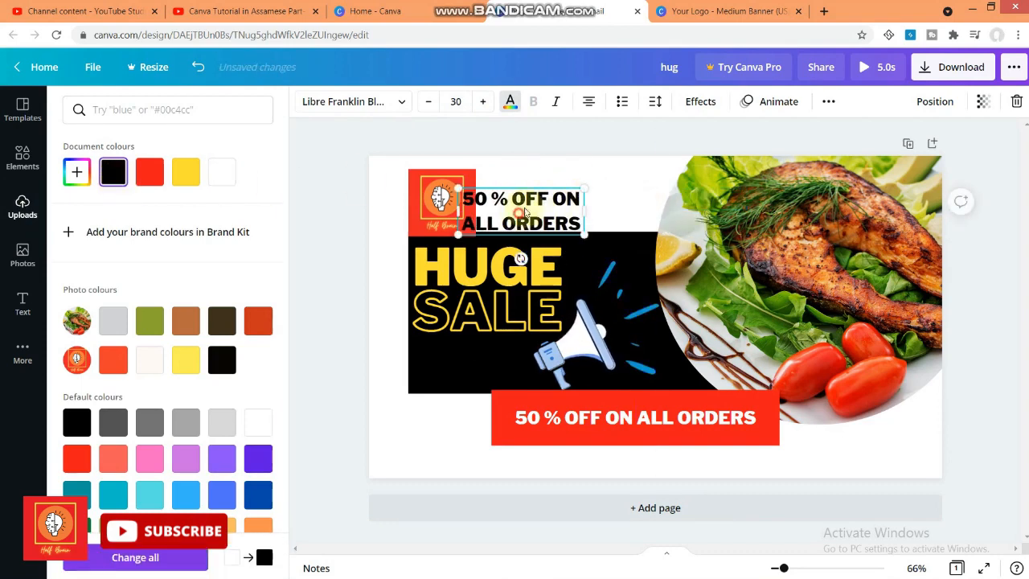
{"action": "left_click_drag", "start_coordinate": [524, 212], "coordinate": [540, 201]}
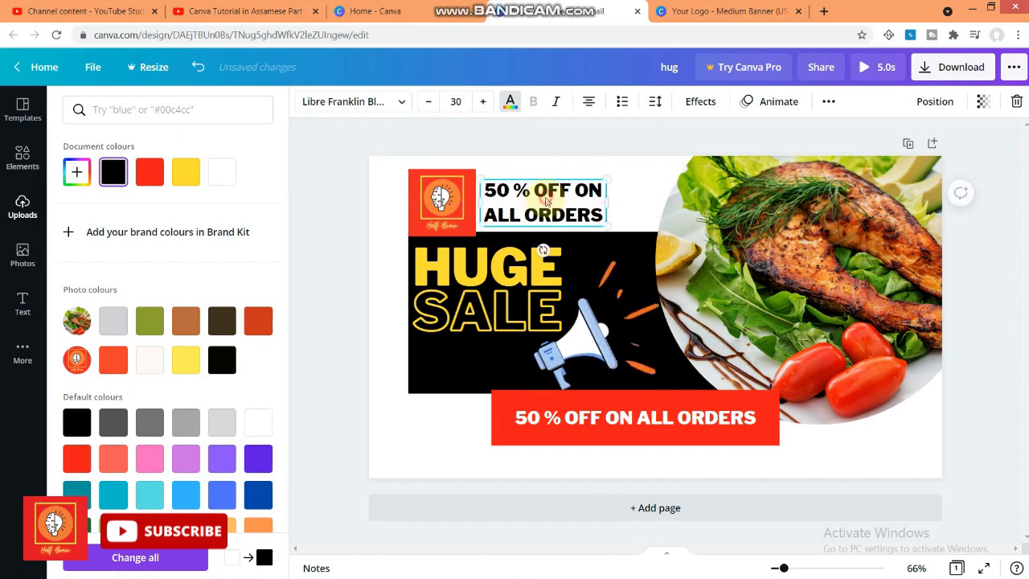
{"action": "double_click", "coordinate": [545, 201]}
{"action": "type", "text": "Half Brain"}
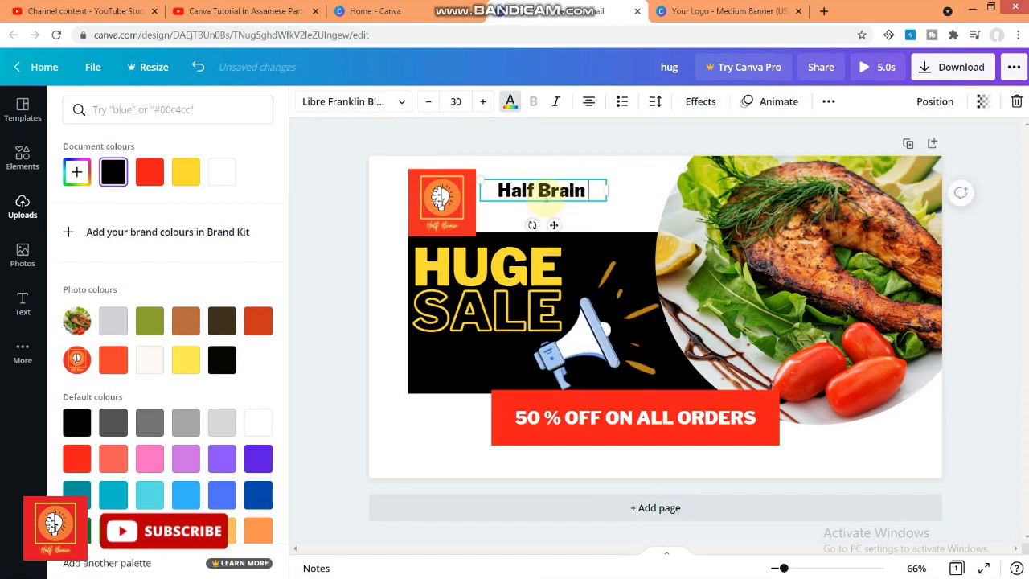
{"action": "type", "text": " Cafe"}
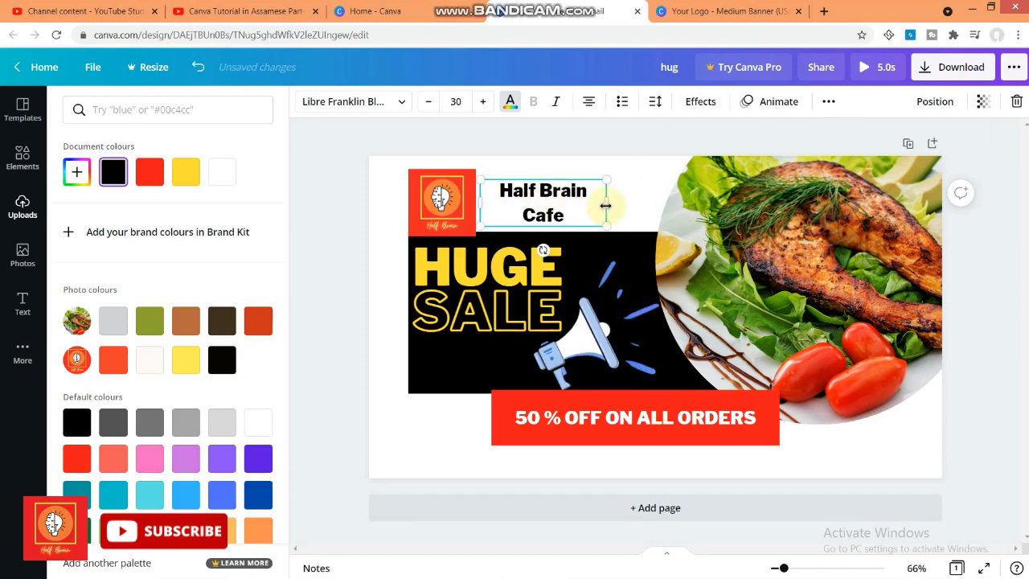
{"action": "left_click_drag", "start_coordinate": [639, 200], "coordinate": [643, 201]}
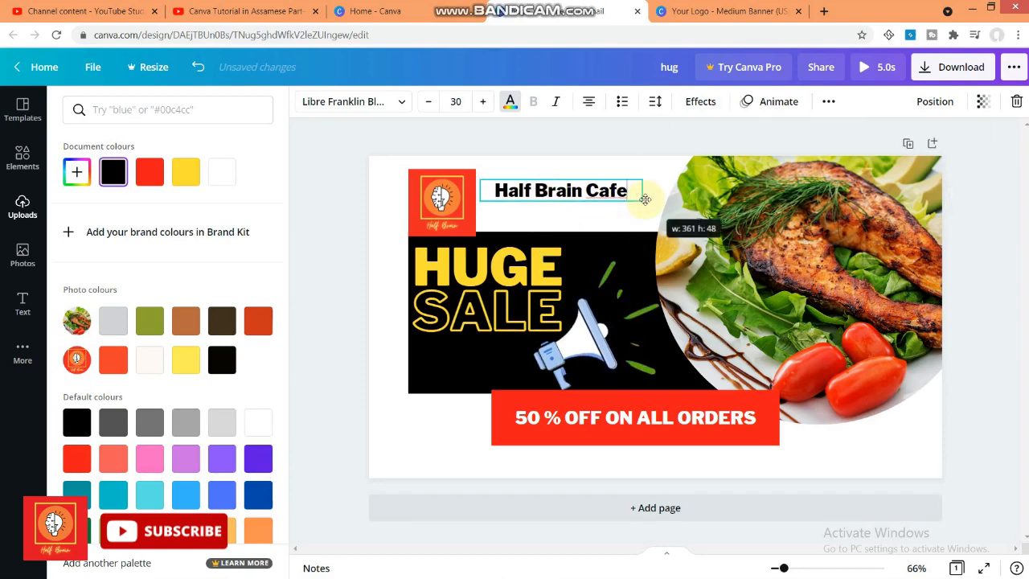
{"action": "left_click_drag", "start_coordinate": [570, 224], "coordinate": [571, 234]}
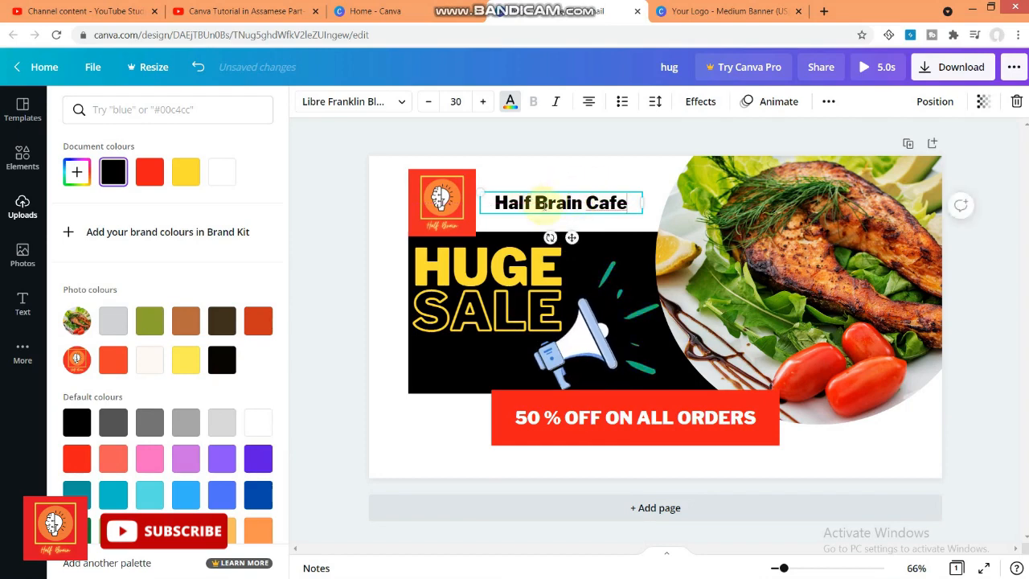
- Set the "Half Brain Cafe" text in the Holiday font at size 32.4 and place it directly beside the logo
{"action": "left_click", "coordinate": [406, 103]}
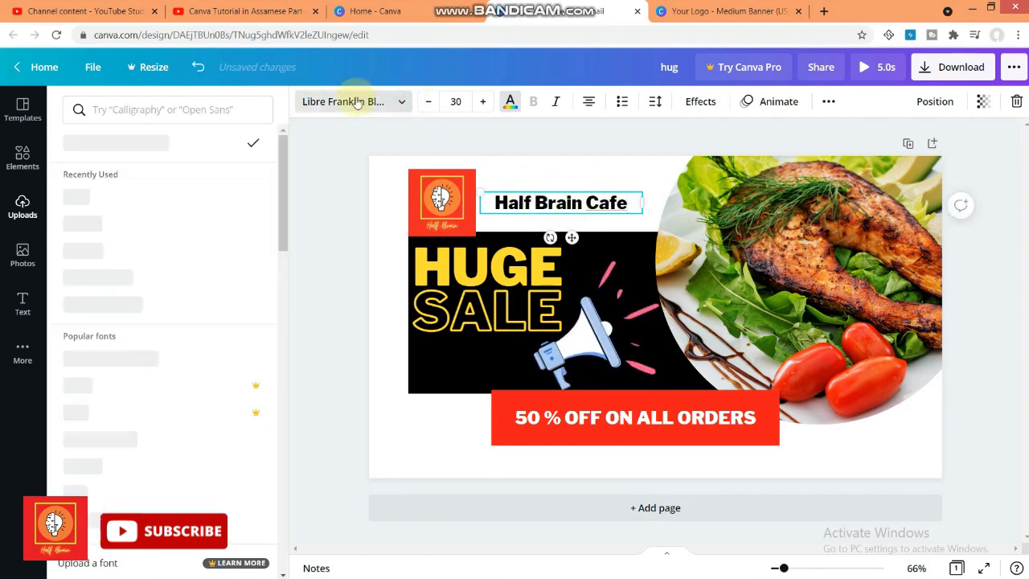
{"action": "left_click", "coordinate": [609, 203]}
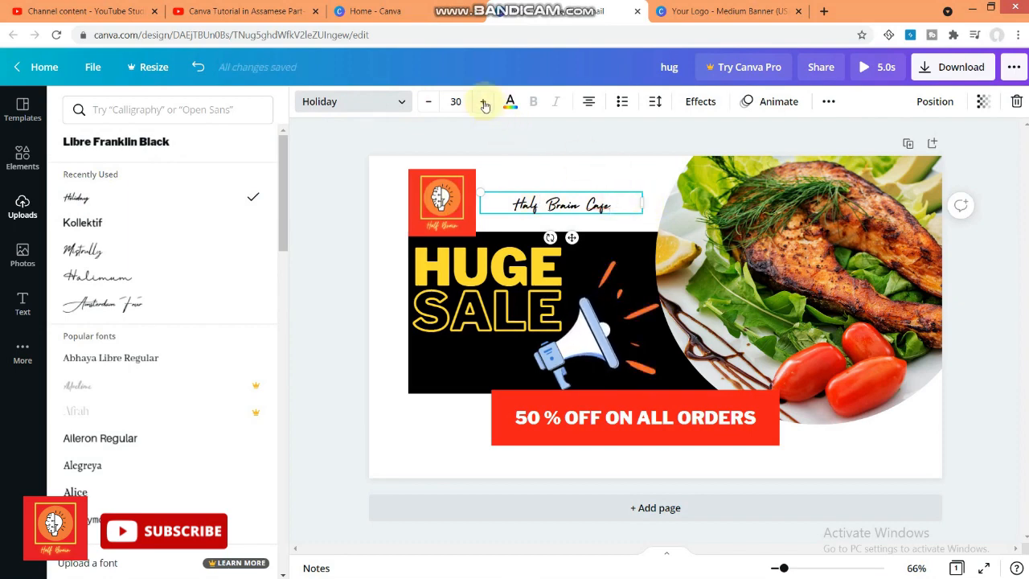
{"action": "left_click", "coordinate": [482, 101]}
{"action": "left_click", "coordinate": [483, 101]}
{"action": "left_click", "coordinate": [482, 101]}
{"action": "left_click", "coordinate": [482, 102]}
{"action": "left_click", "coordinate": [482, 101]}
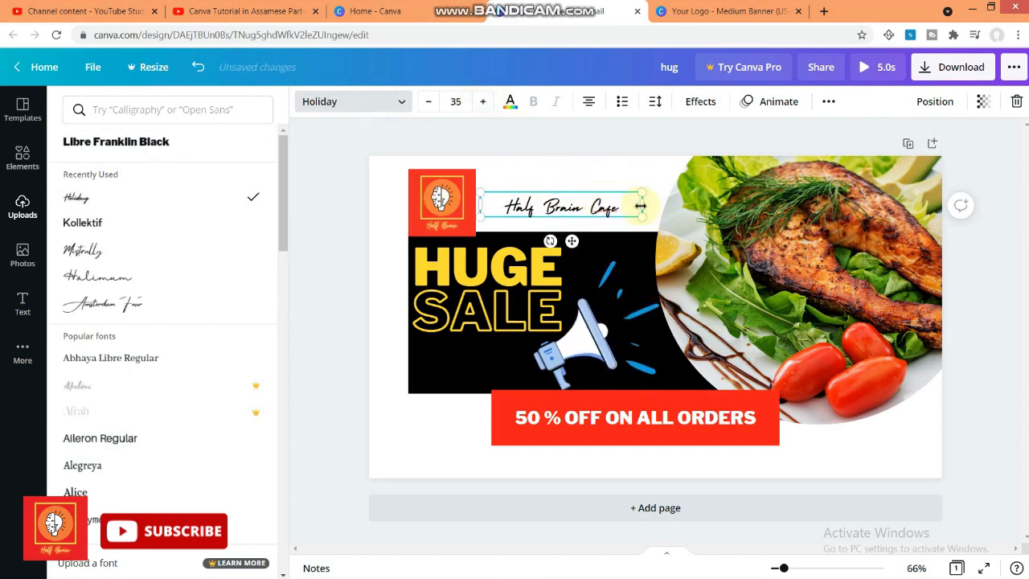
{"action": "left_click_drag", "start_coordinate": [642, 207], "coordinate": [603, 195]}
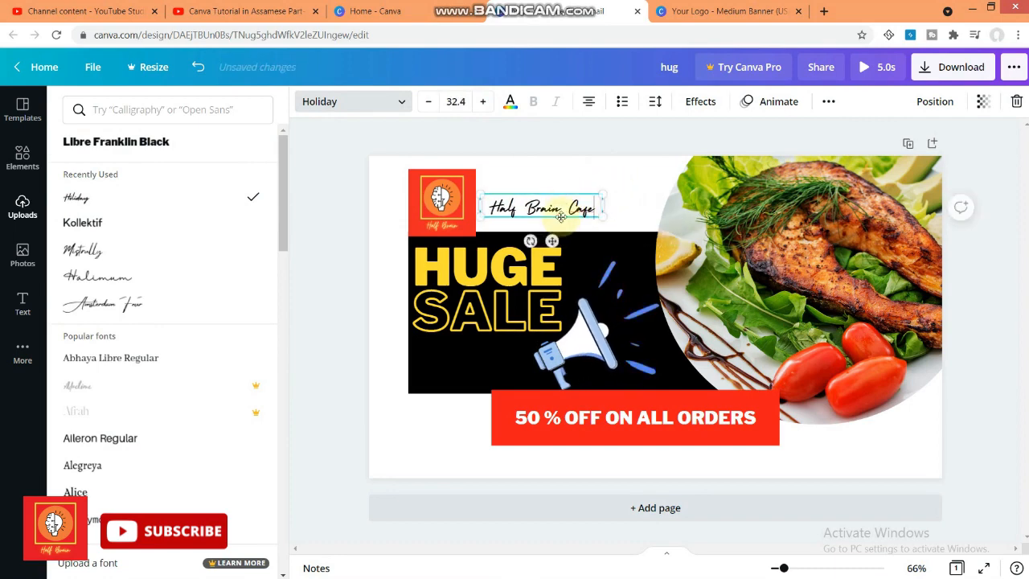
{"action": "left_click_drag", "start_coordinate": [553, 242], "coordinate": [549, 238]}
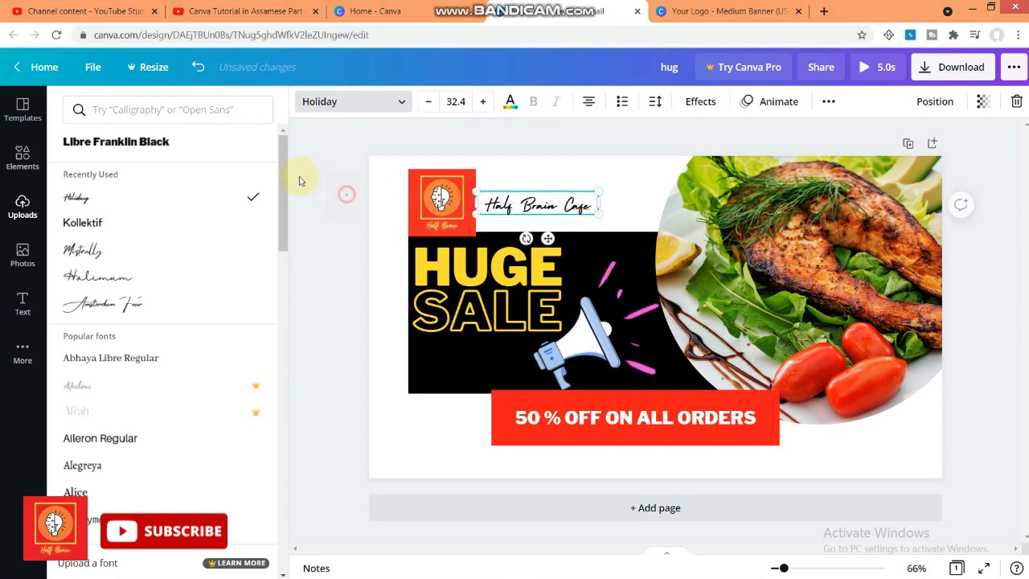
- Add a plain straight line, shorten it to about the cafe name's width and place it just below the name
{"action": "left_click", "coordinate": [23, 157]}
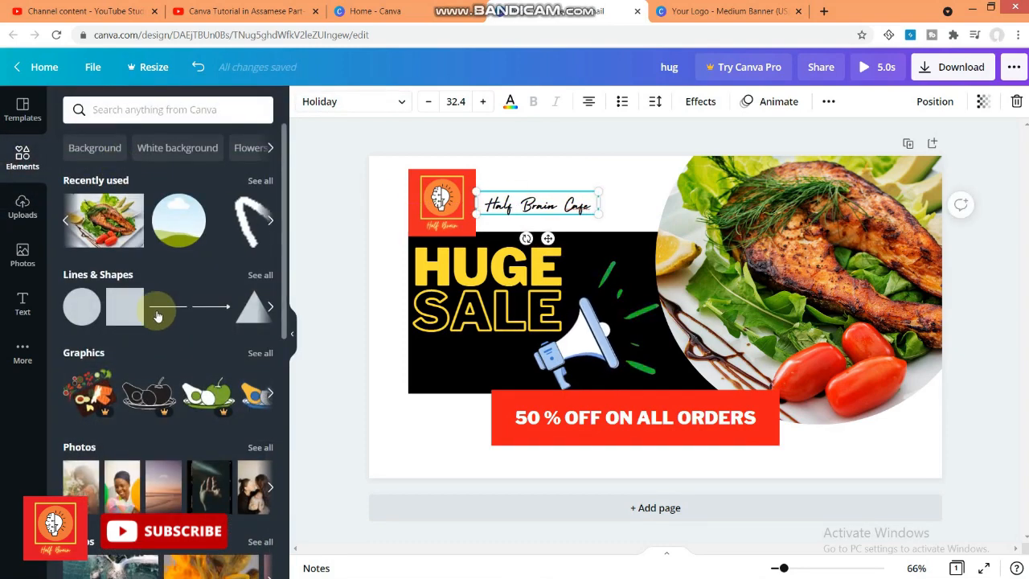
{"action": "left_click", "coordinate": [157, 314]}
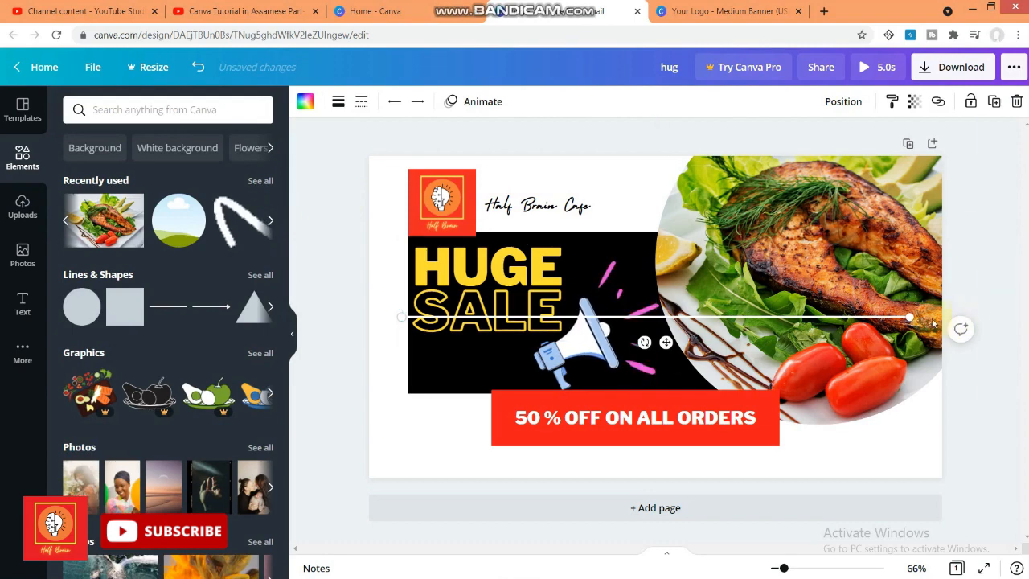
{"action": "left_click_drag", "start_coordinate": [908, 317], "coordinate": [537, 318]}
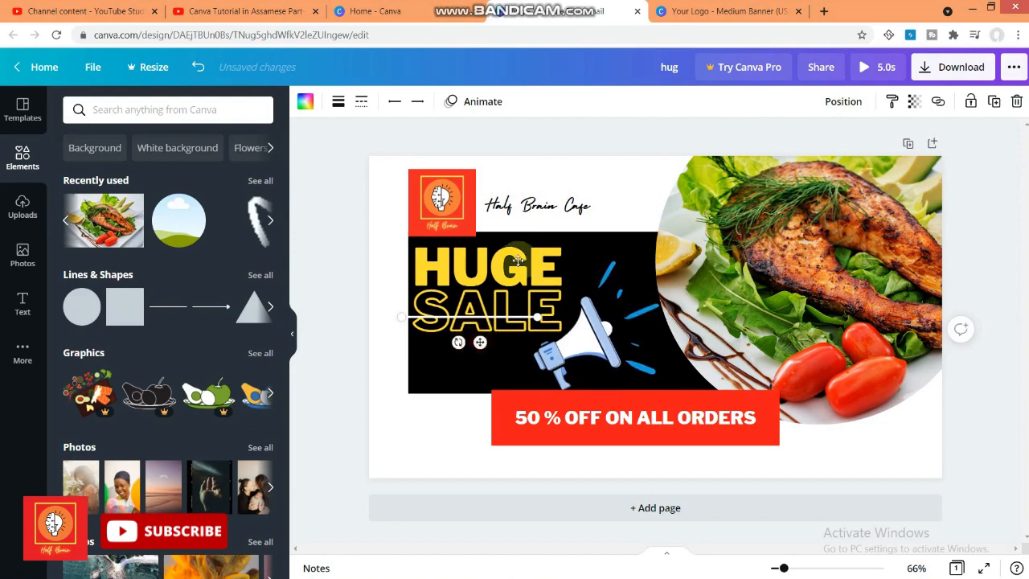
{"action": "left_click_drag", "start_coordinate": [518, 260], "coordinate": [549, 245]}
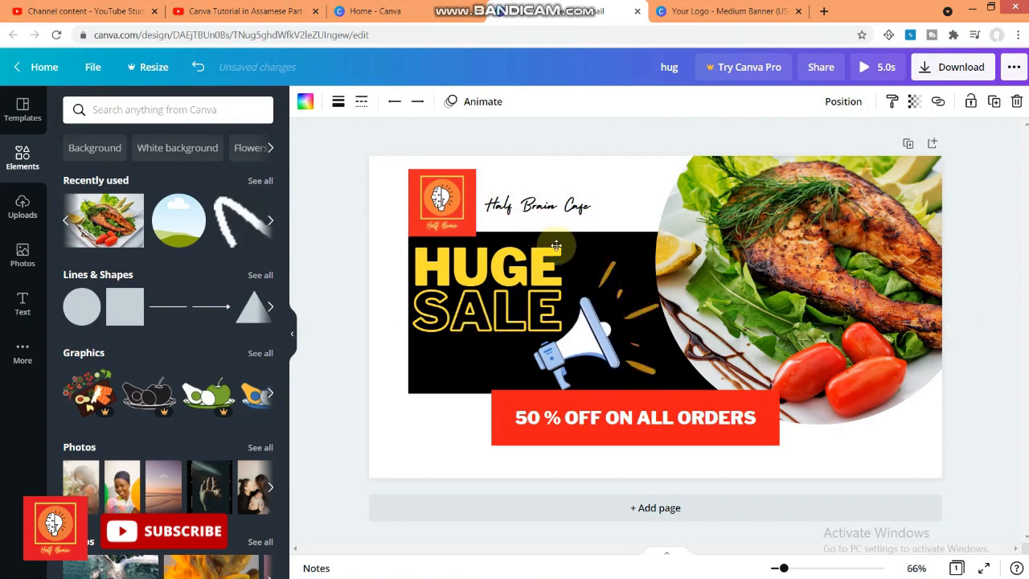
- Colour the line below the cafe name red and adjust its length to match the text
{"action": "left_click", "coordinate": [304, 101]}
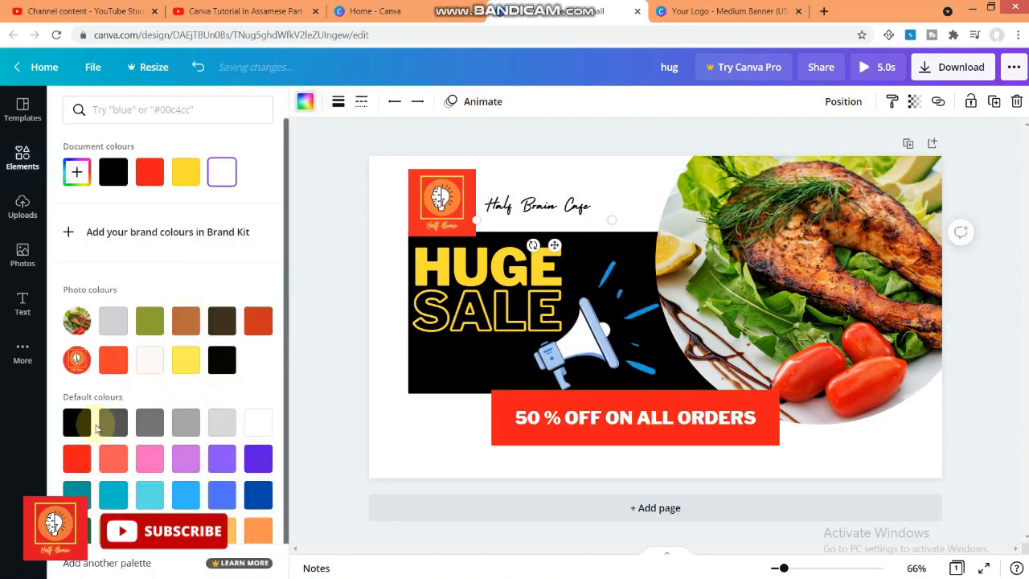
{"action": "left_click", "coordinate": [78, 458]}
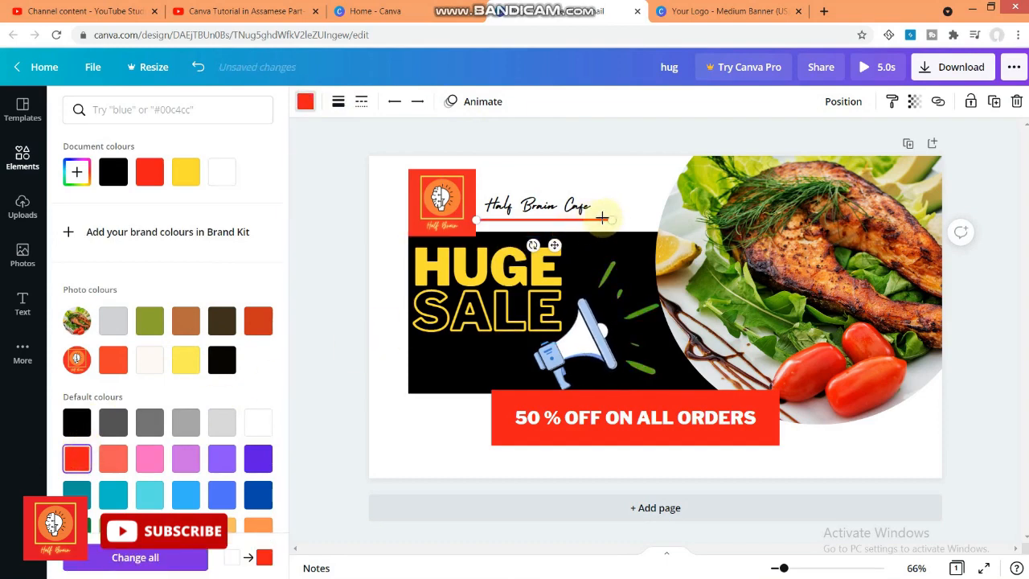
{"action": "left_click_drag", "start_coordinate": [610, 220], "coordinate": [593, 221]}
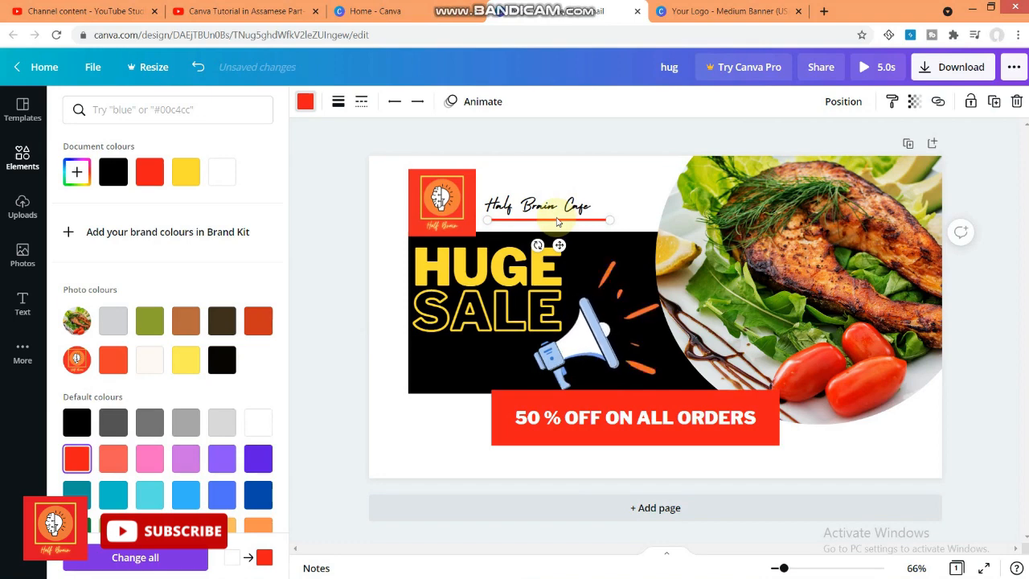
- Duplicate the red line and place the copy just above the "Half Brain Cafe" text
{"action": "key", "text": "ctrl+d"}
{"action": "left_click_drag", "start_coordinate": [567, 256], "coordinate": [557, 216]}
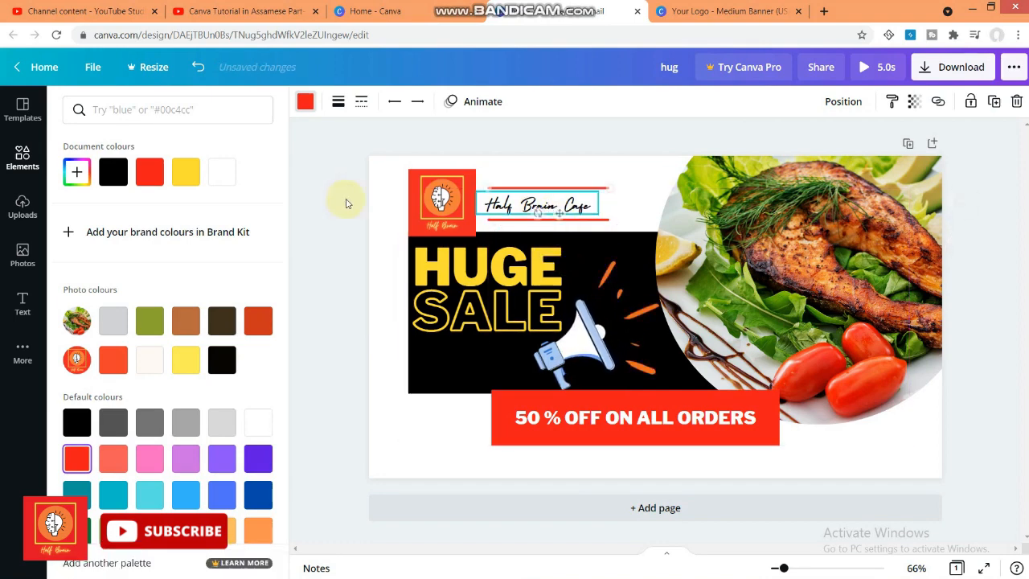
{"action": "left_click", "coordinate": [337, 199]}
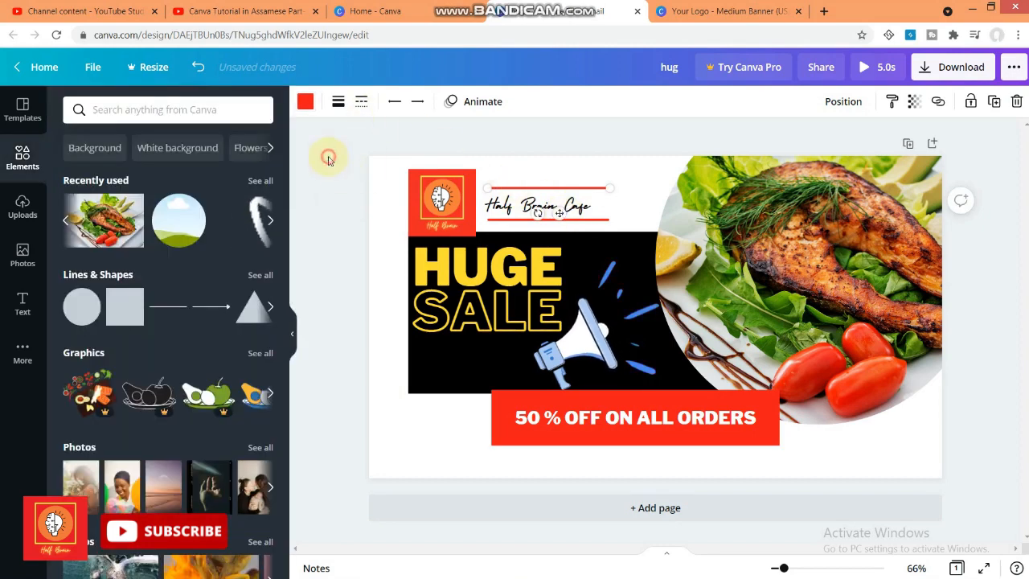
{"action": "left_click", "coordinate": [328, 158]}
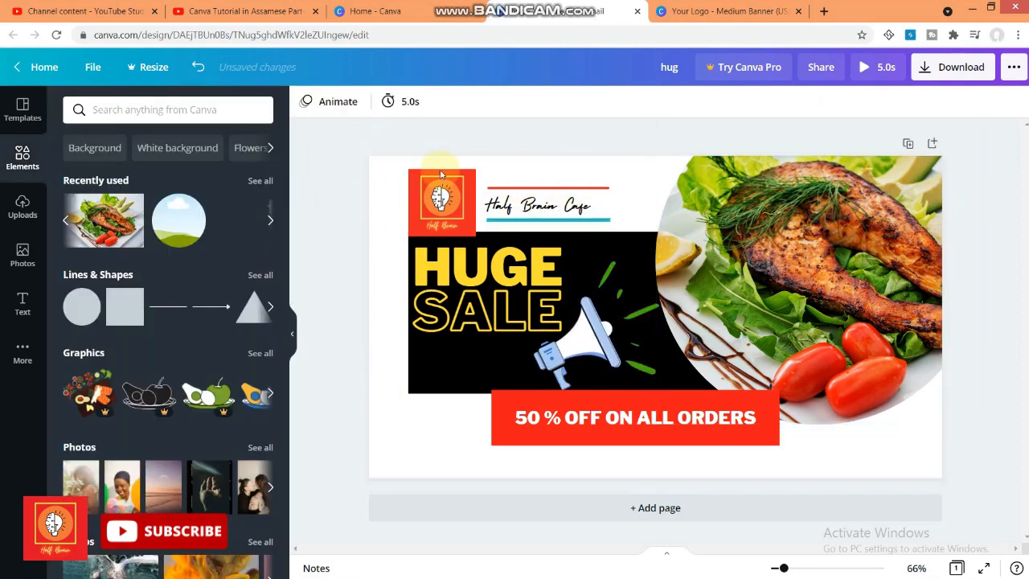
- Change the page background to the olive green taken from the food photo's colours
{"action": "left_click", "coordinate": [386, 172]}
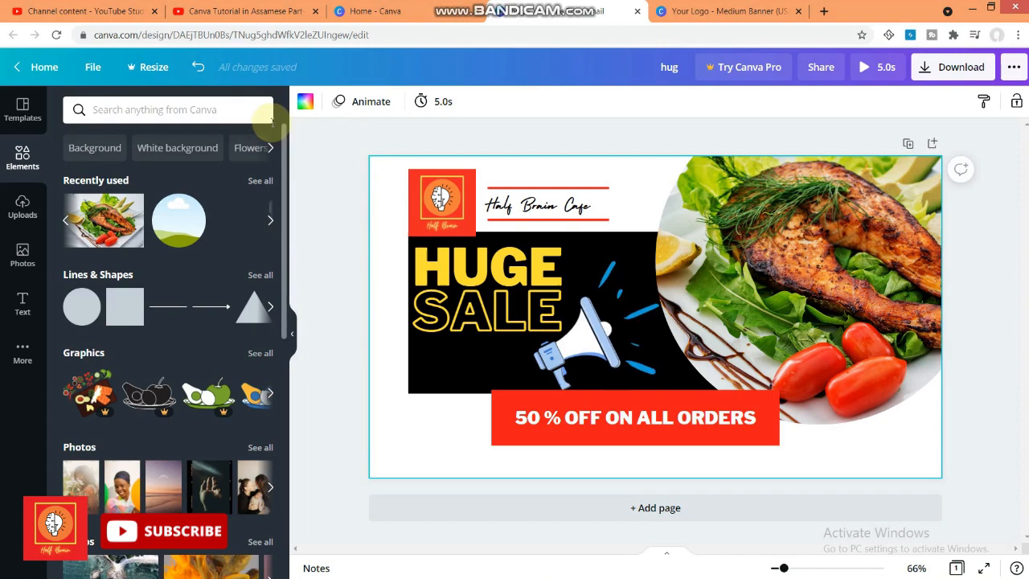
{"action": "left_click", "coordinate": [305, 101]}
{"action": "scroll", "coordinate": [94, 255], "scroll_direction": "down", "scroll_amount": 1}
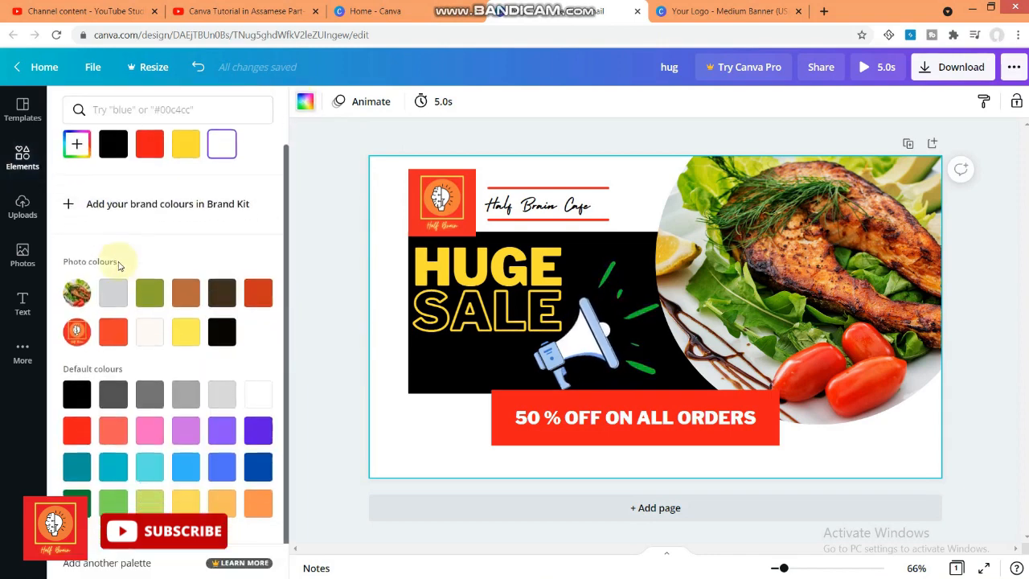
{"action": "left_click", "coordinate": [150, 295]}
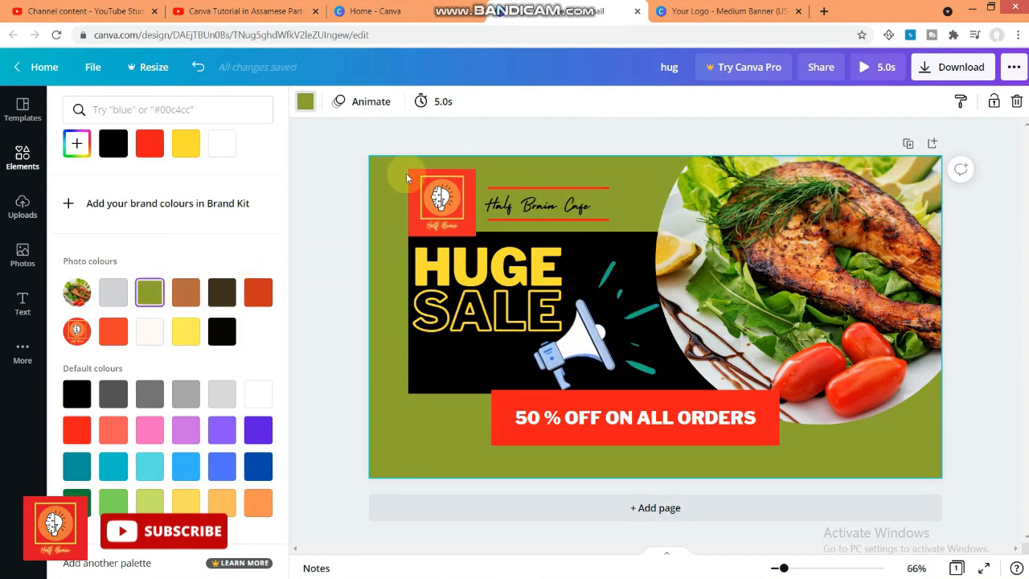
- Colour the "Half Brain Cafe" text white, deselect it and collapse the side panel to view the finished design
{"action": "left_click", "coordinate": [537, 203]}
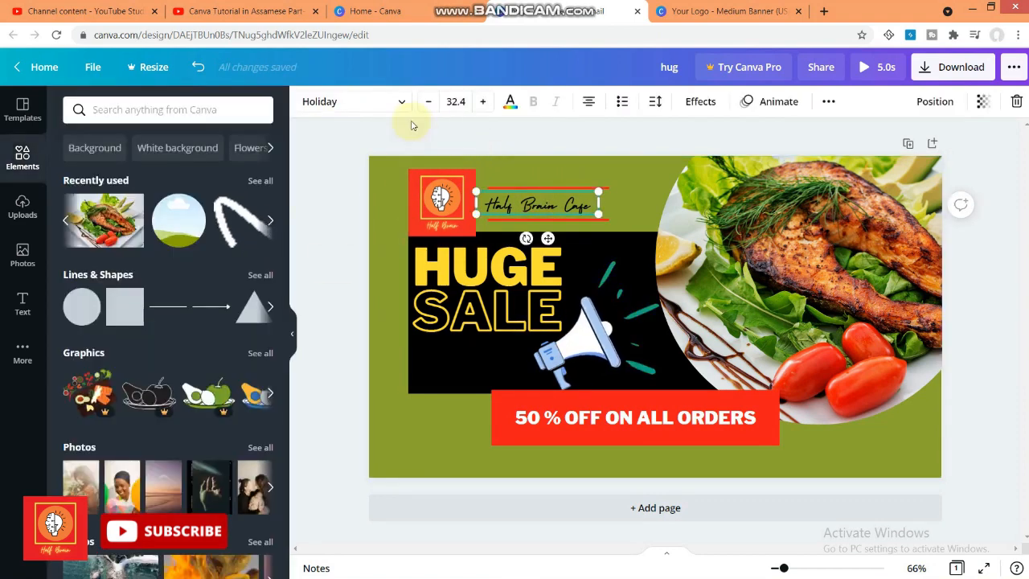
{"action": "left_click", "coordinate": [509, 103]}
{"action": "left_click", "coordinate": [259, 425]}
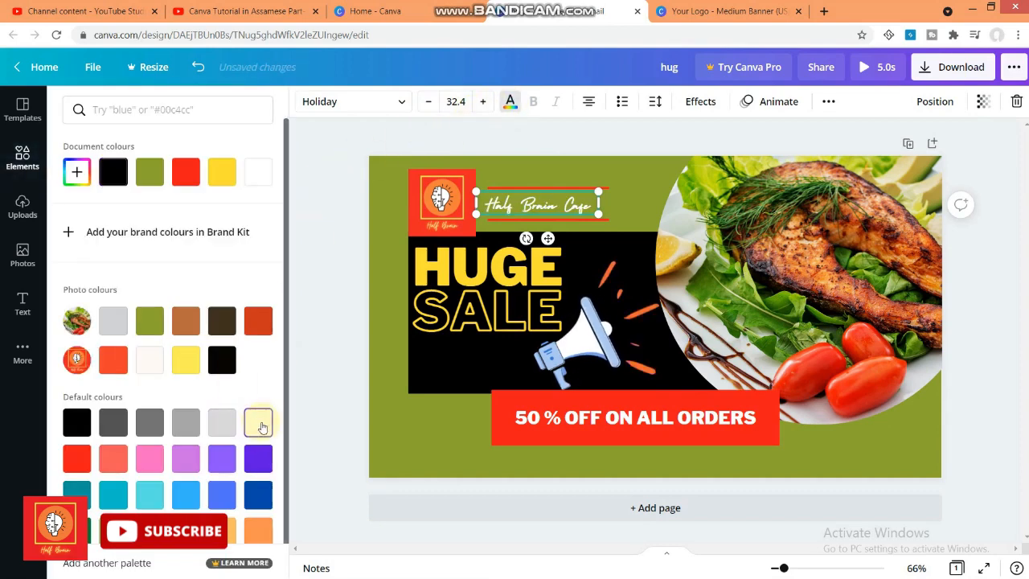
{"action": "left_click", "coordinate": [511, 104]}
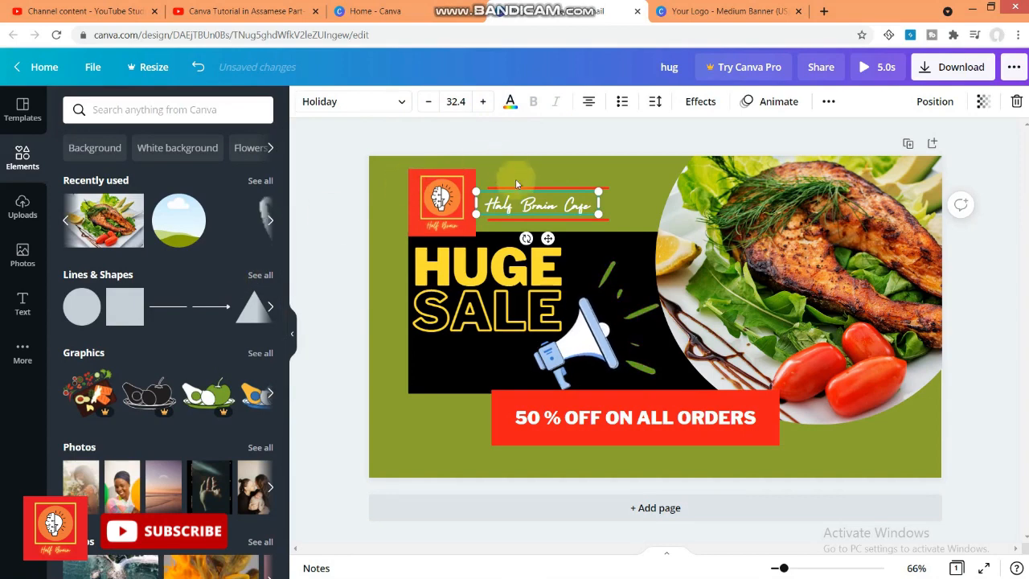
{"action": "left_click", "coordinate": [340, 184]}
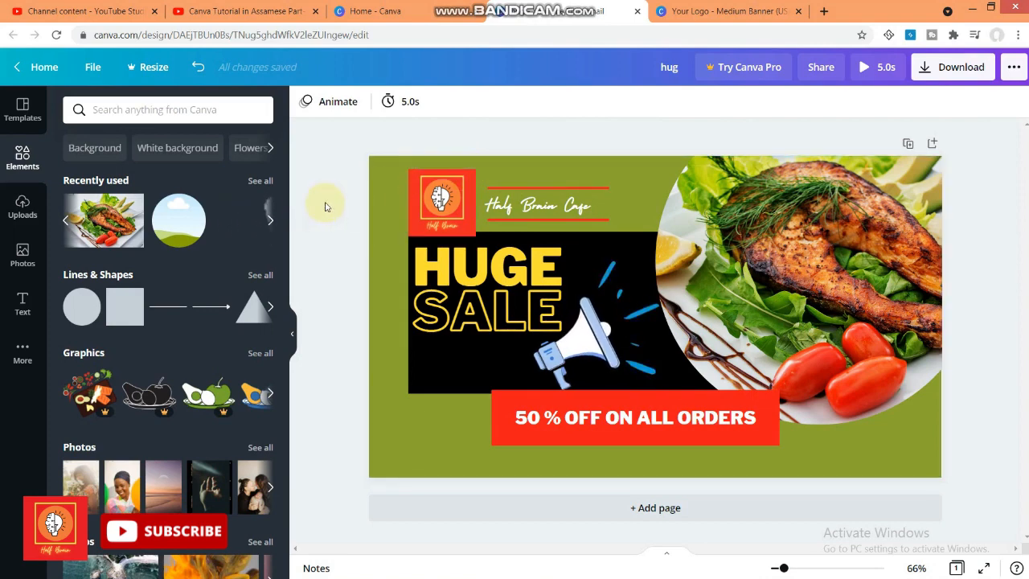
{"action": "left_click", "coordinate": [292, 338]}
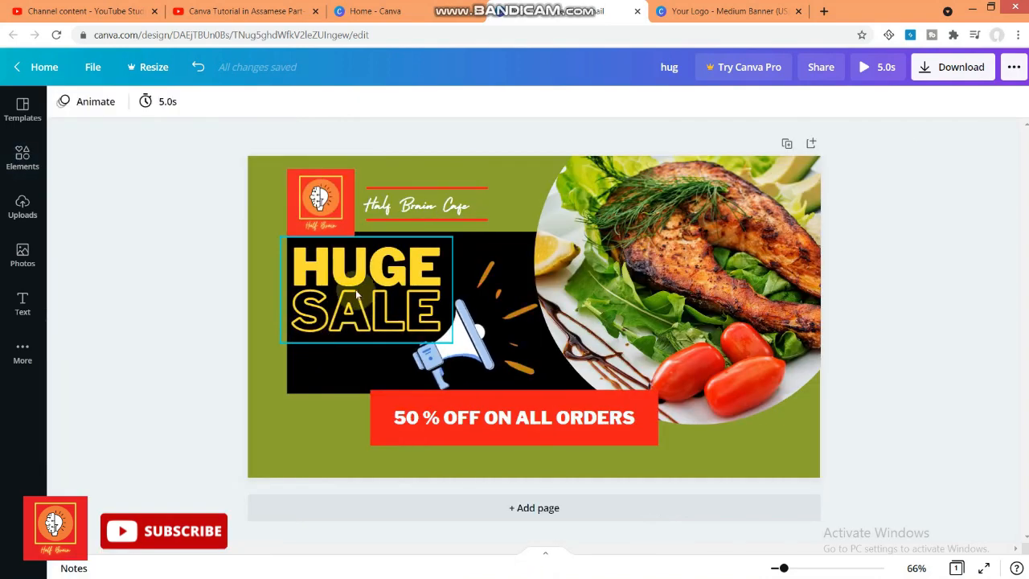
{"action": "left_click", "coordinate": [212, 252]}
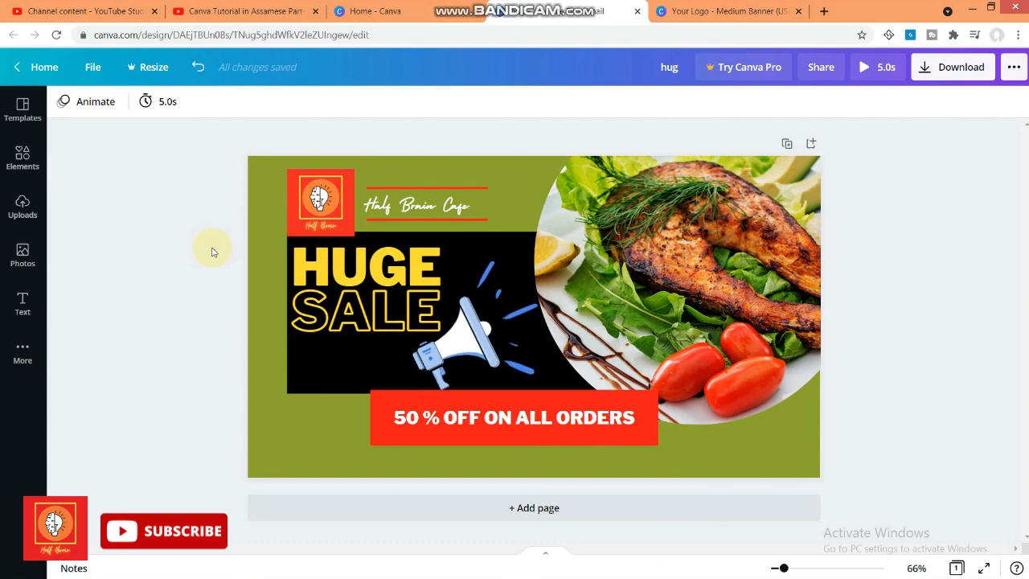